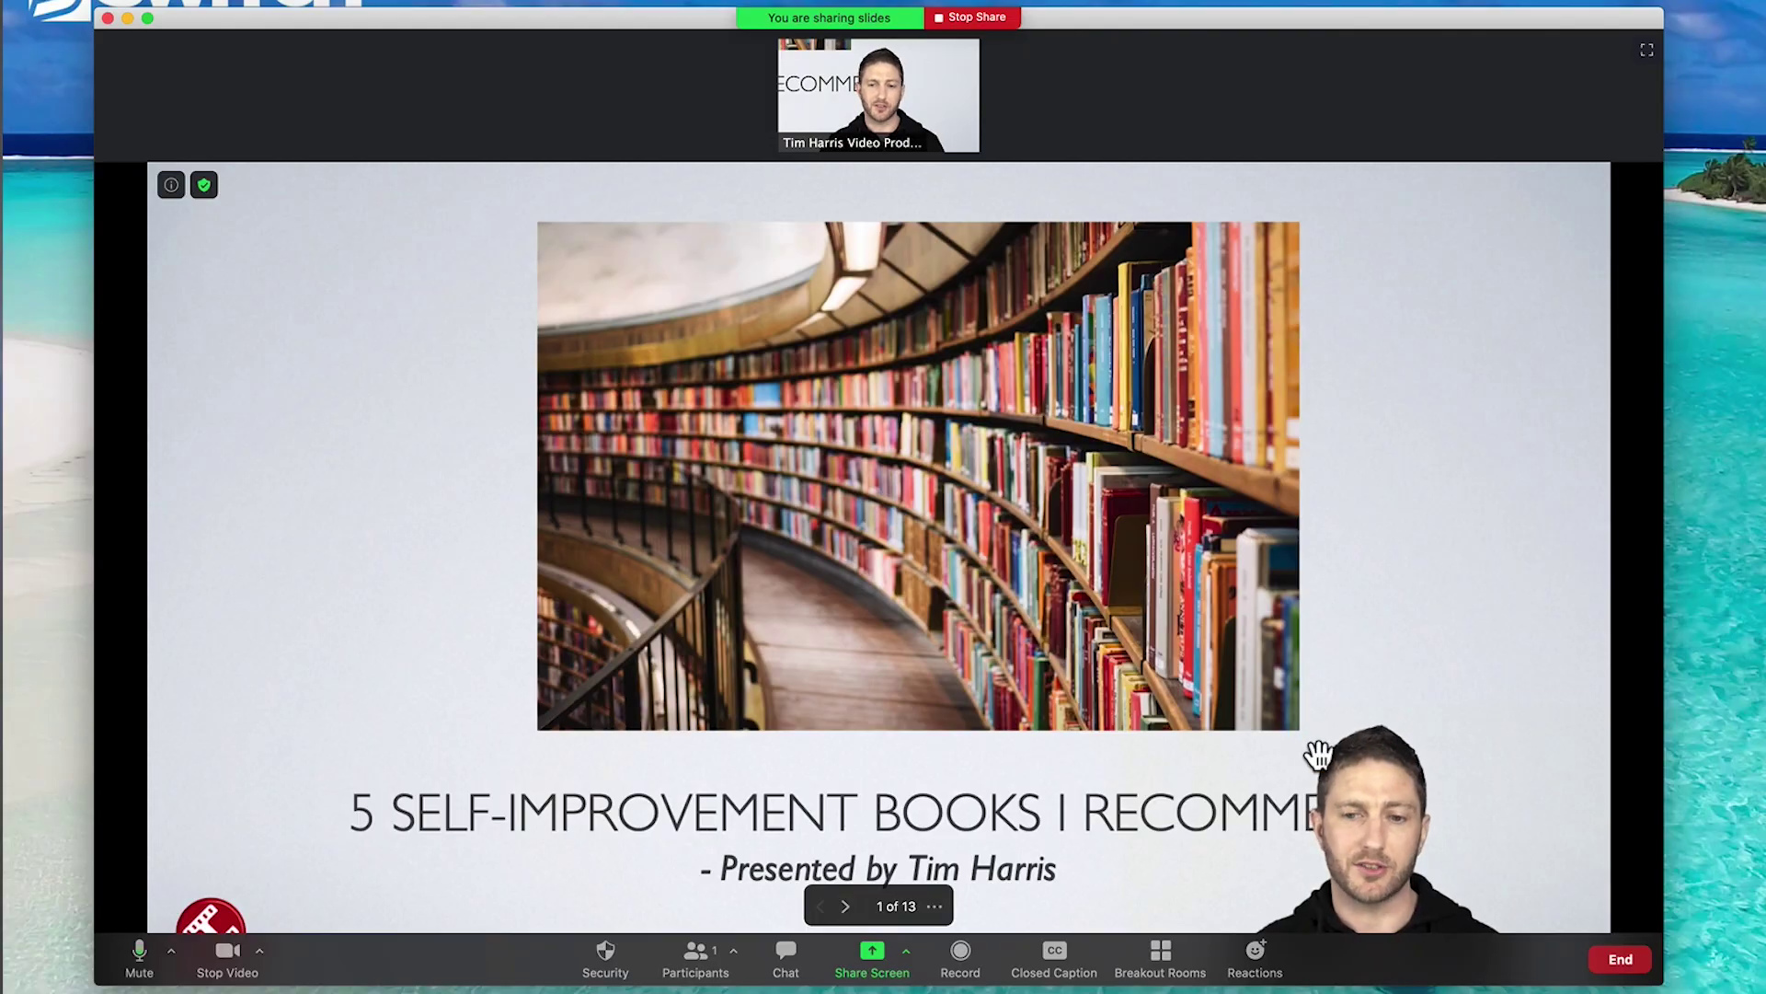
Move the presenter video to the upper-right, then upper-left, and resize it from its top-left corner.
left_click_drag(1321, 749, 387, 441)
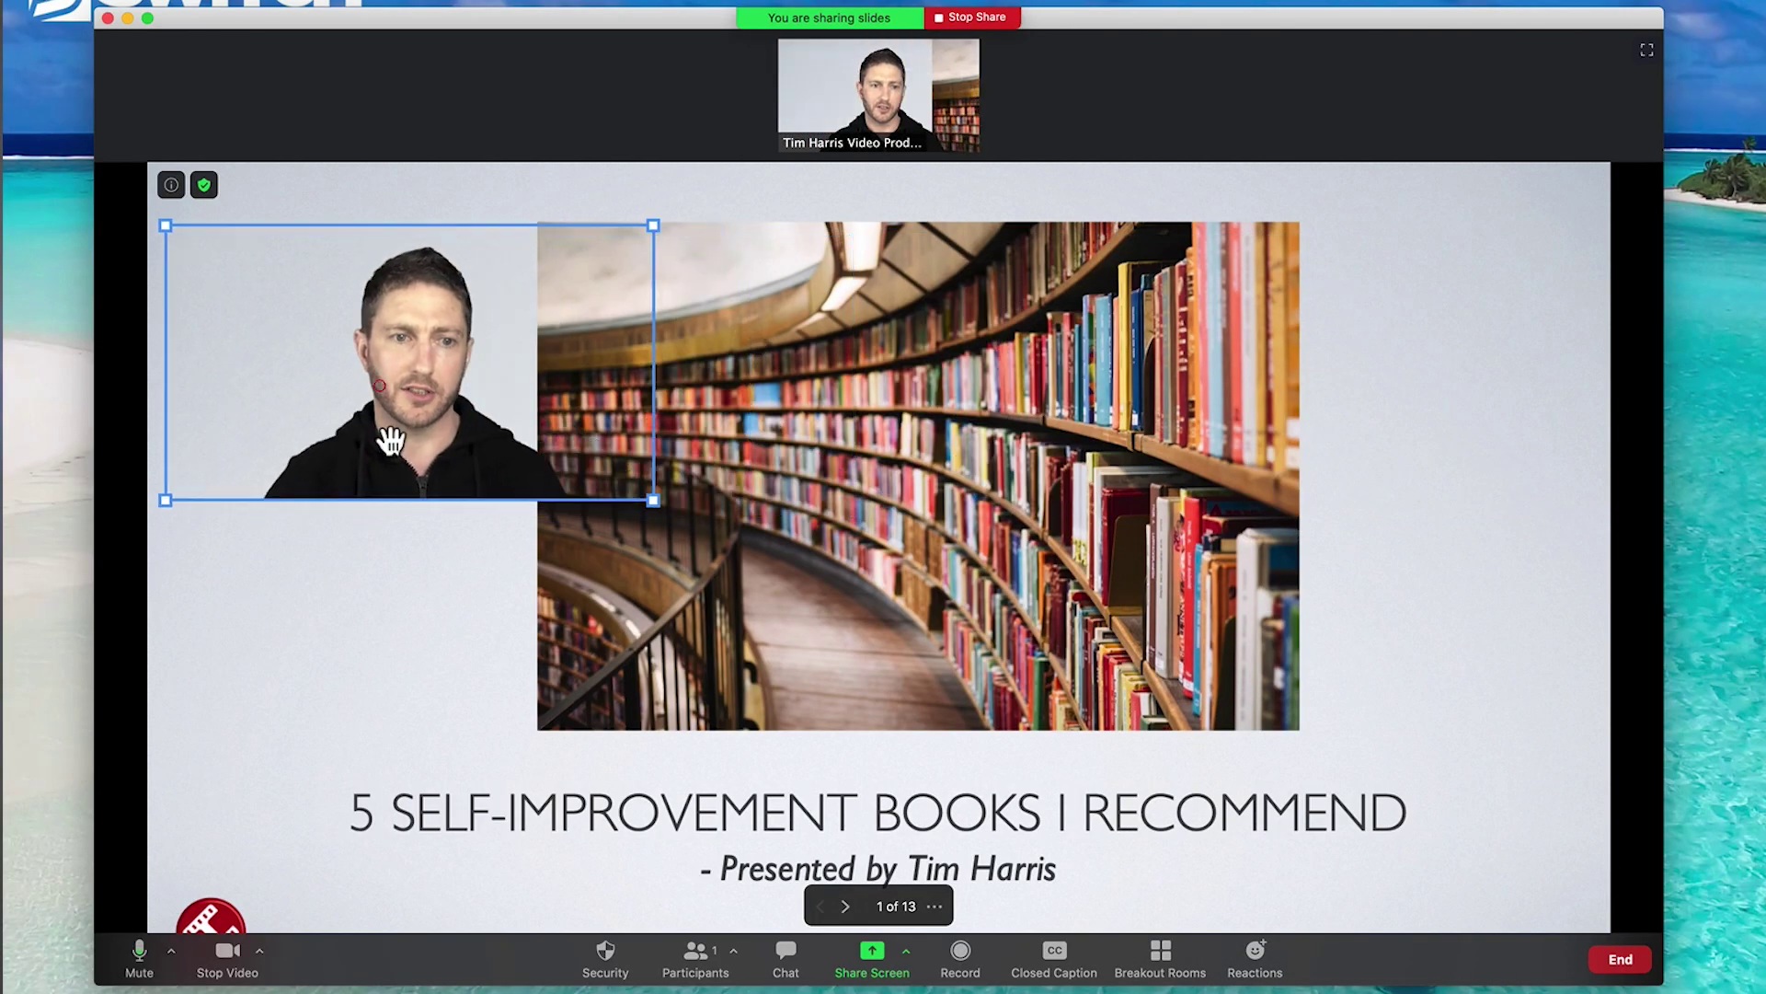
left_click_drag(652, 497, 1506, 975)
left_click_drag(182, 310, 383, 367)
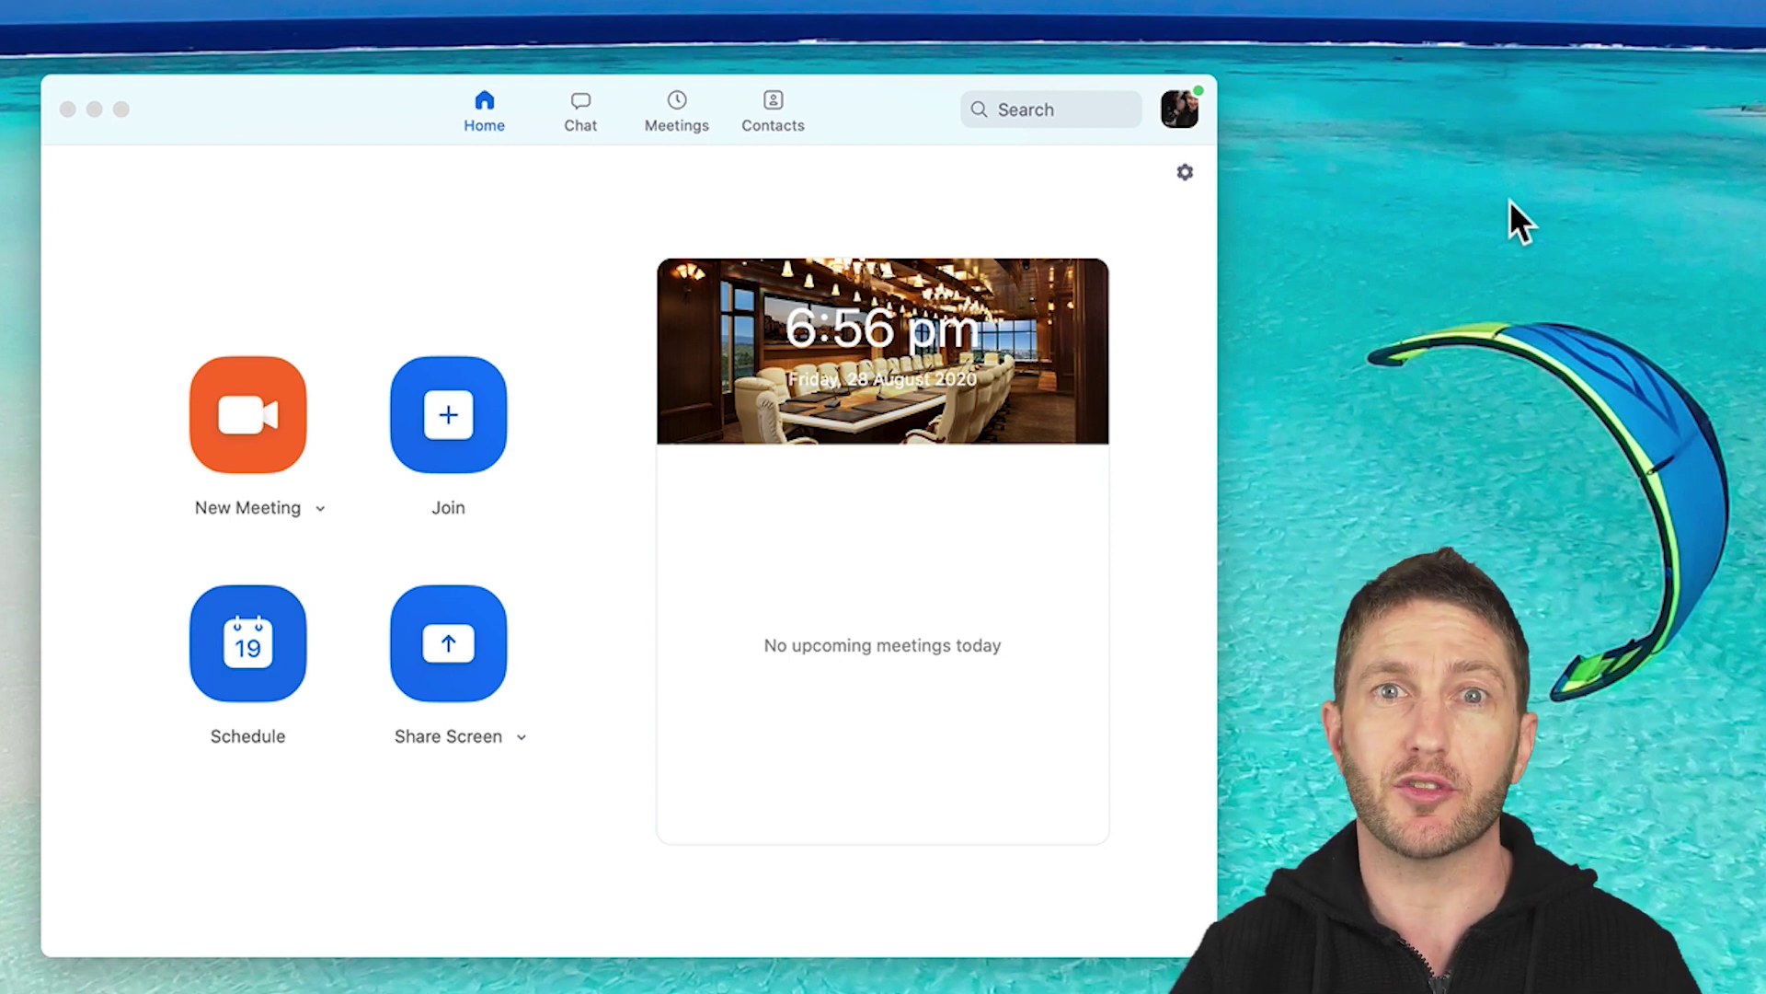
Run Check for Updates from the zoom.us menu to confirm version 5.2.1.
left_click(56, 13)
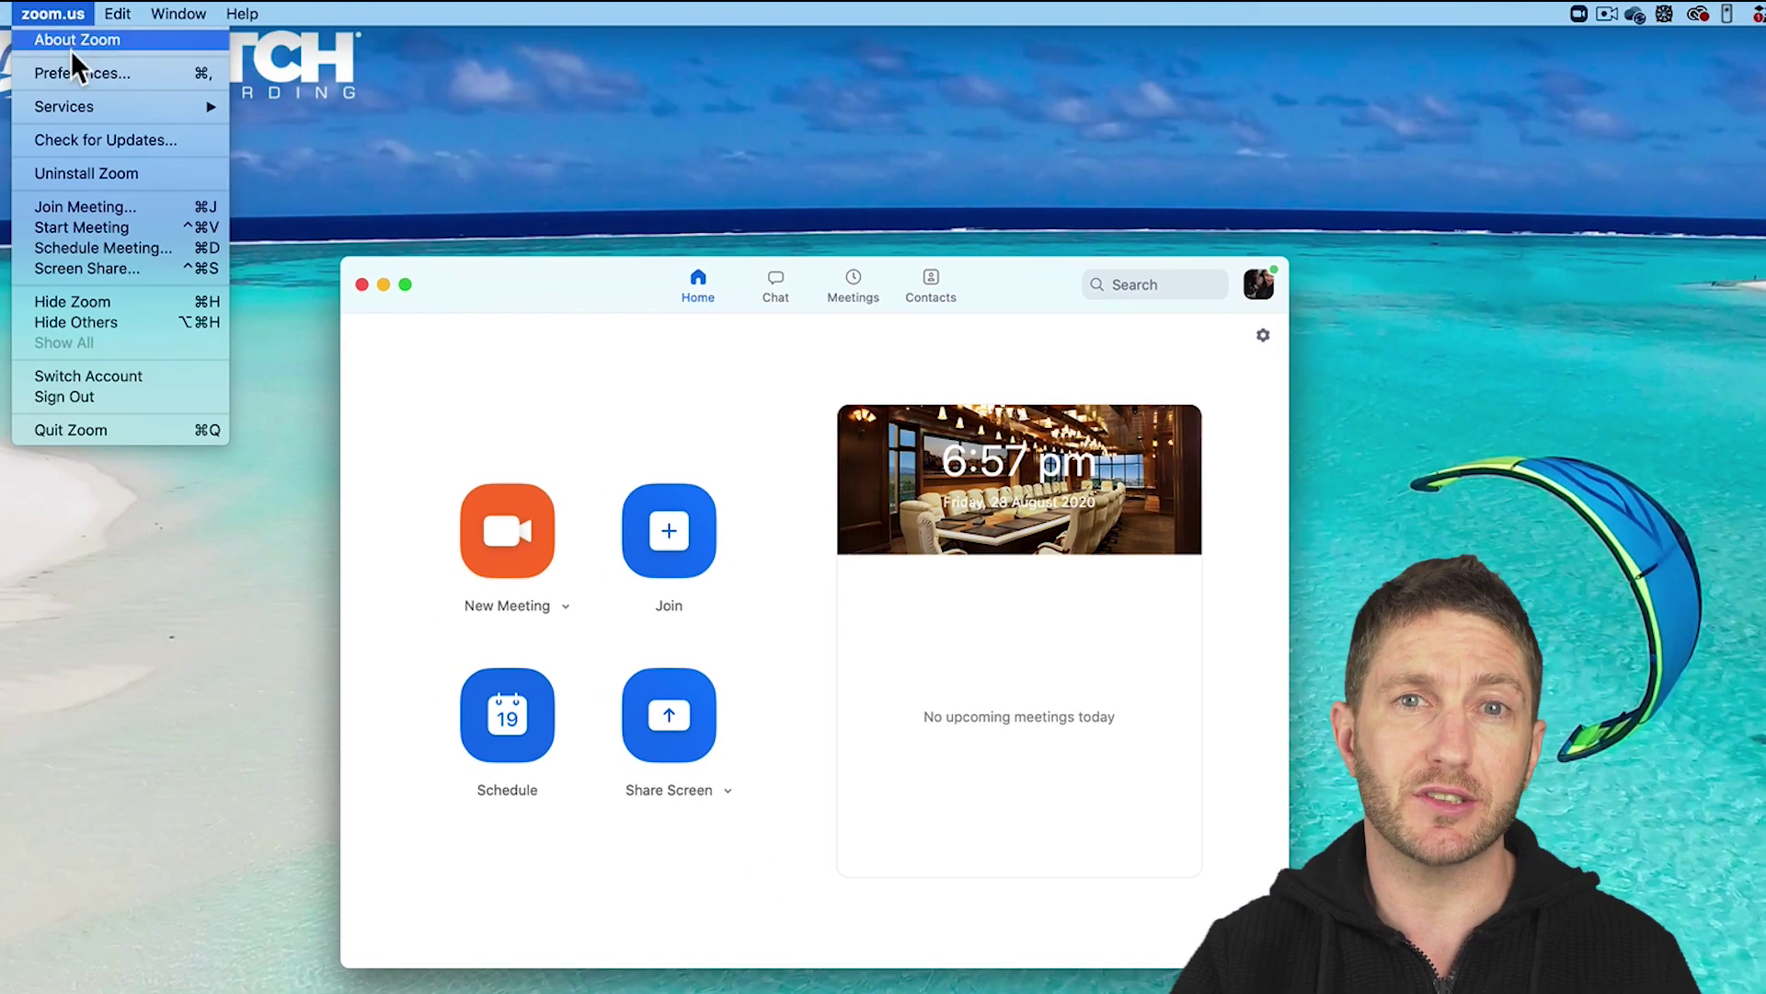
left_click(72, 140)
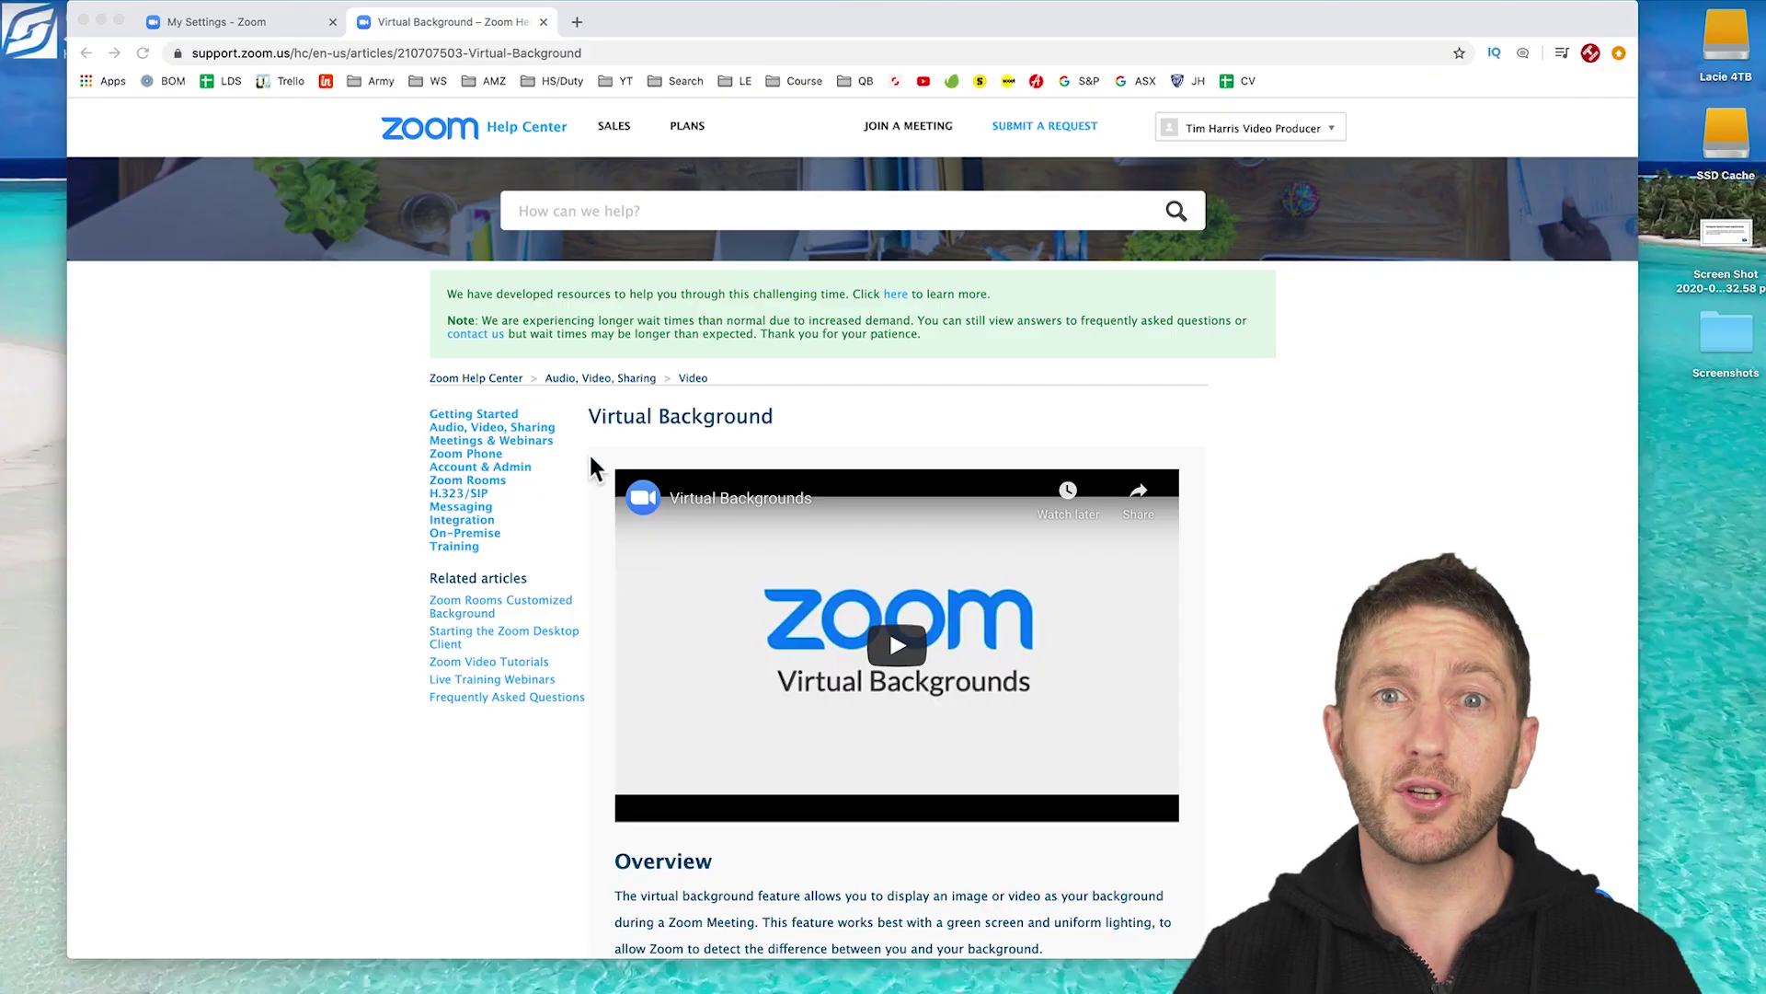
Scroll the Virtual Background article down to the Windows processor requirements.
scroll(576, 563, "down", 15)
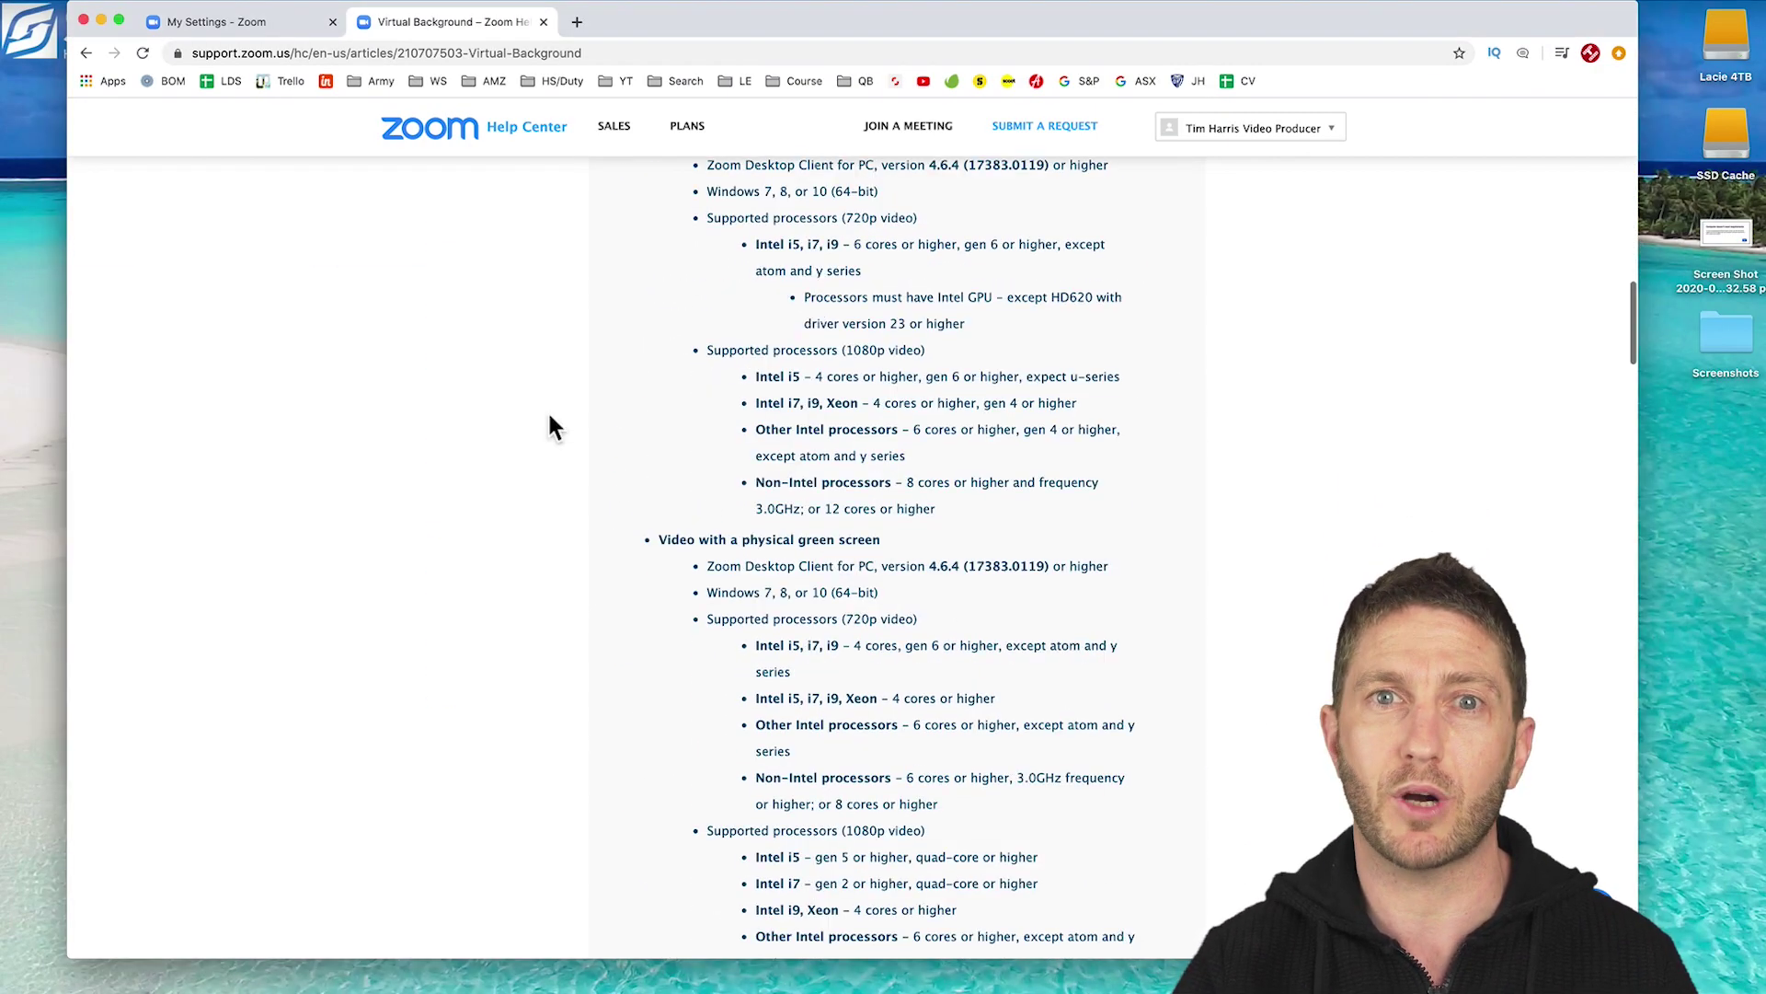
scroll(548, 411, "down", 10)
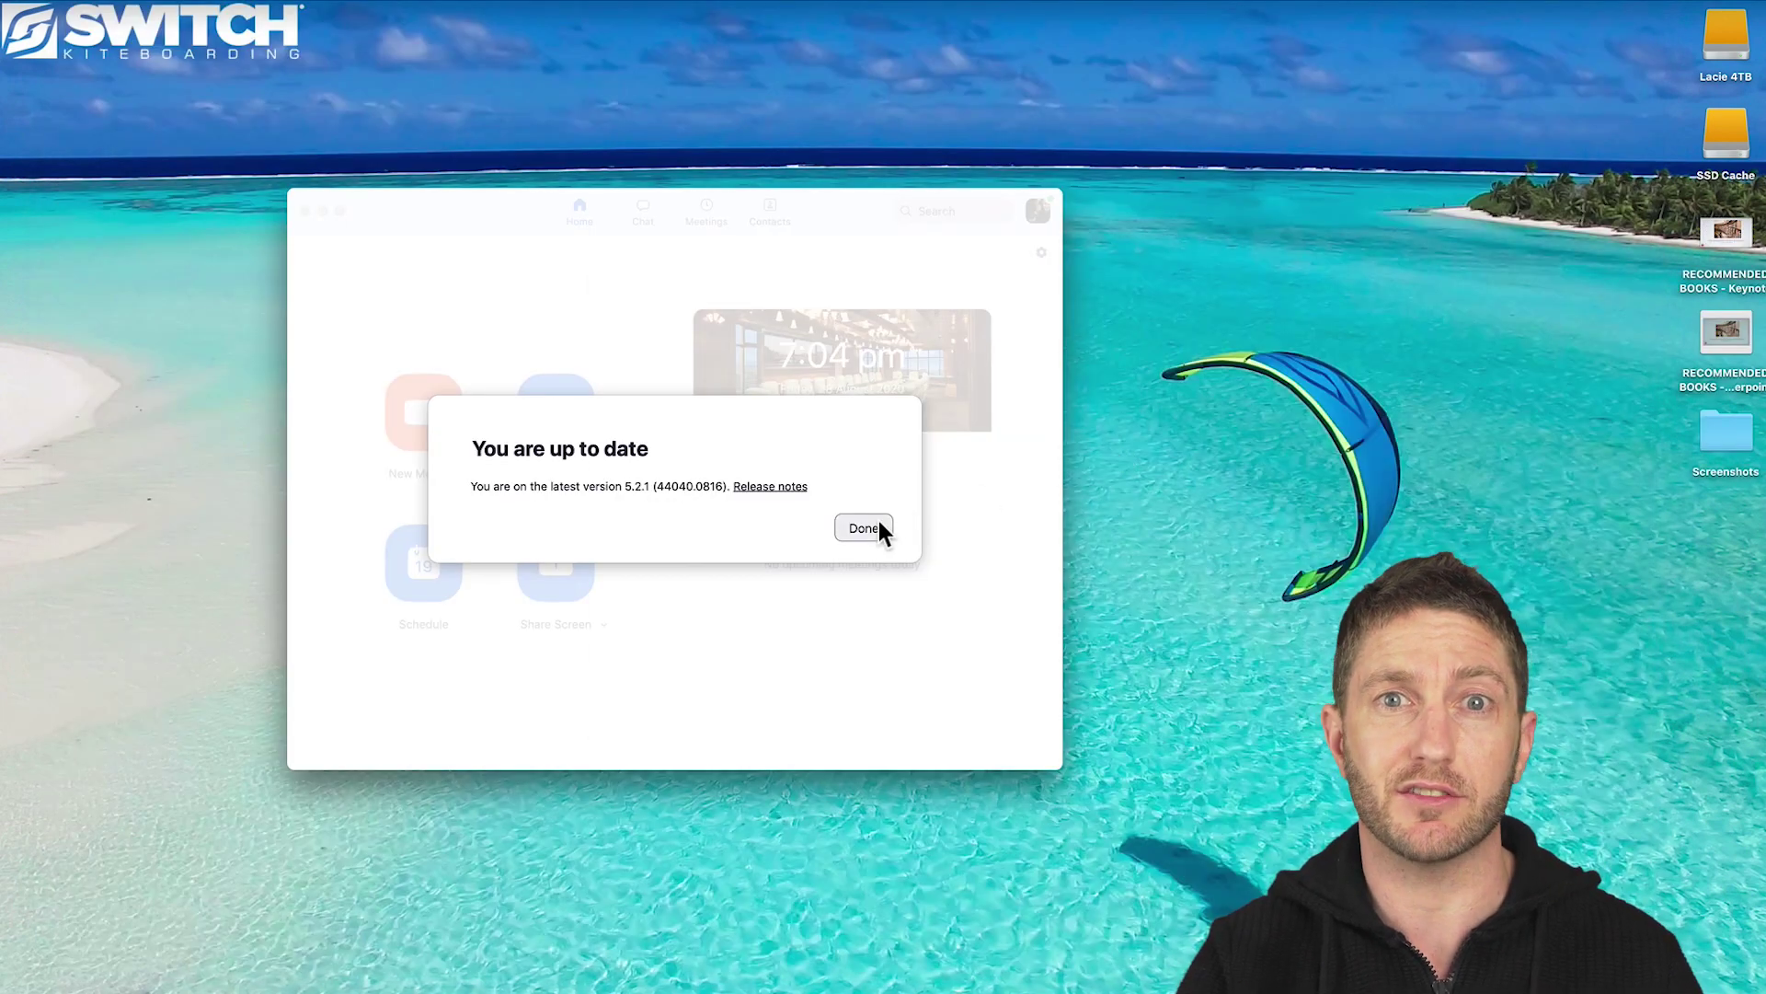
Dismiss the up-to-date notice and start a new meeting with the camera on.
left_click(880, 522)
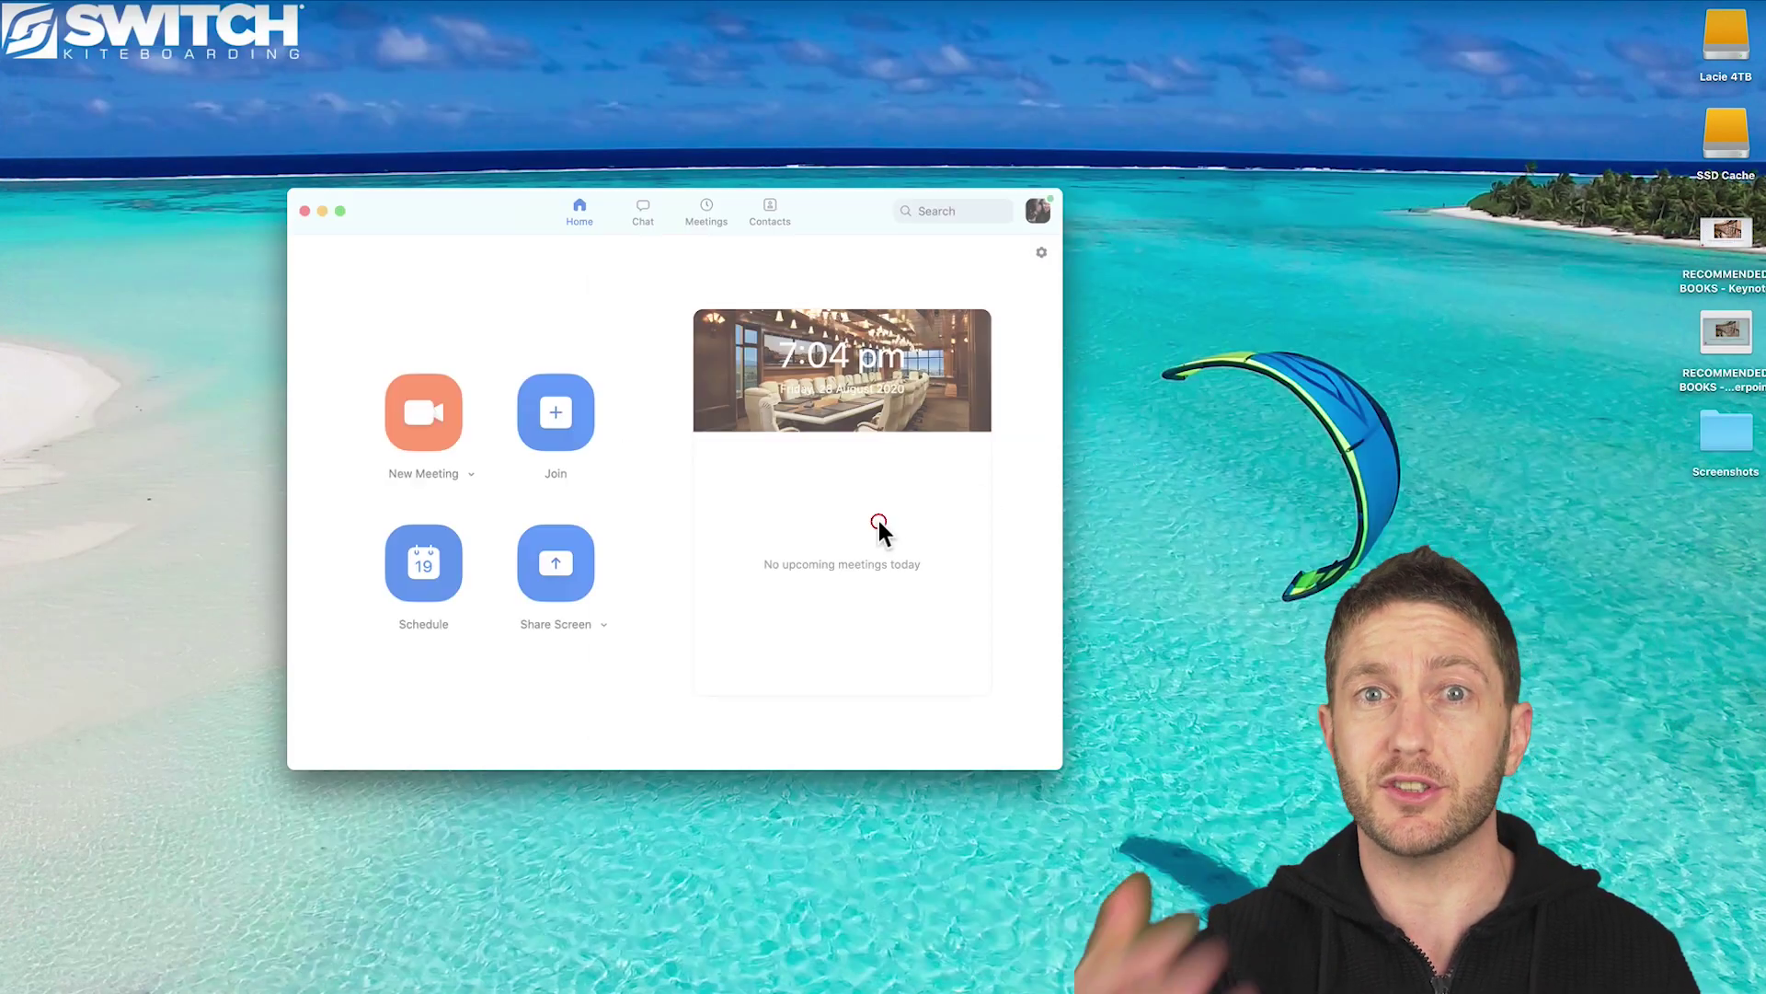
left_click(419, 414)
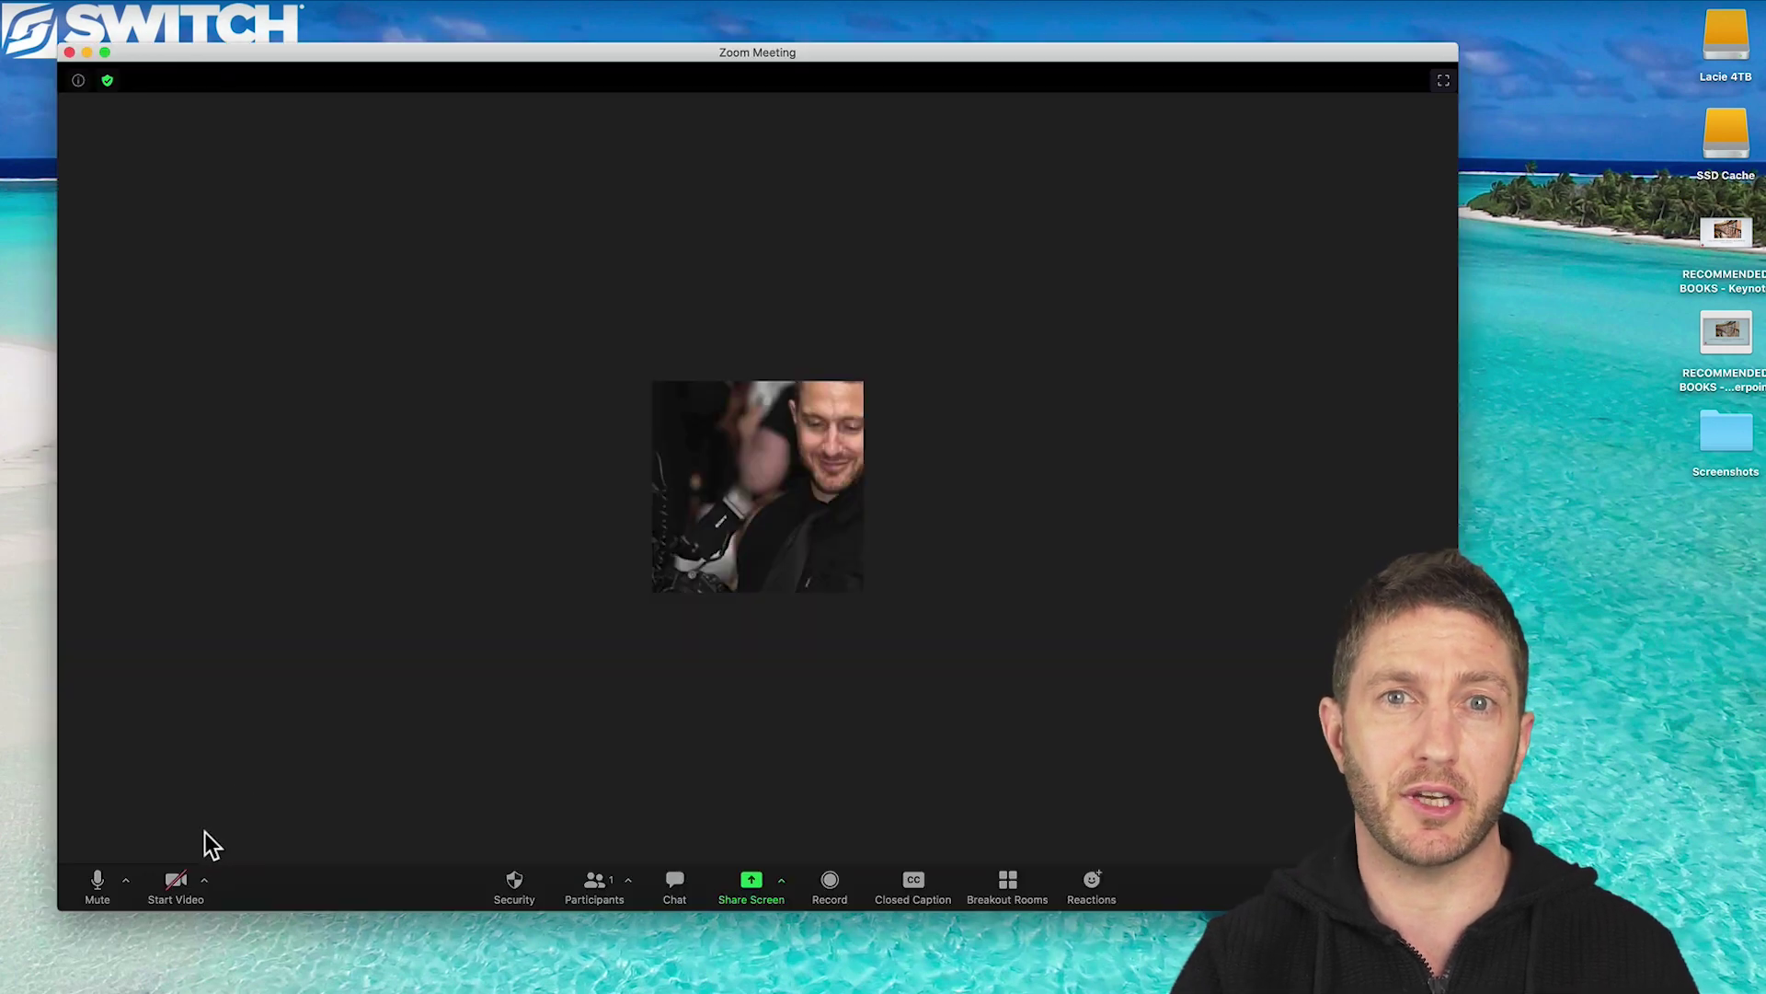
left_click(176, 881)
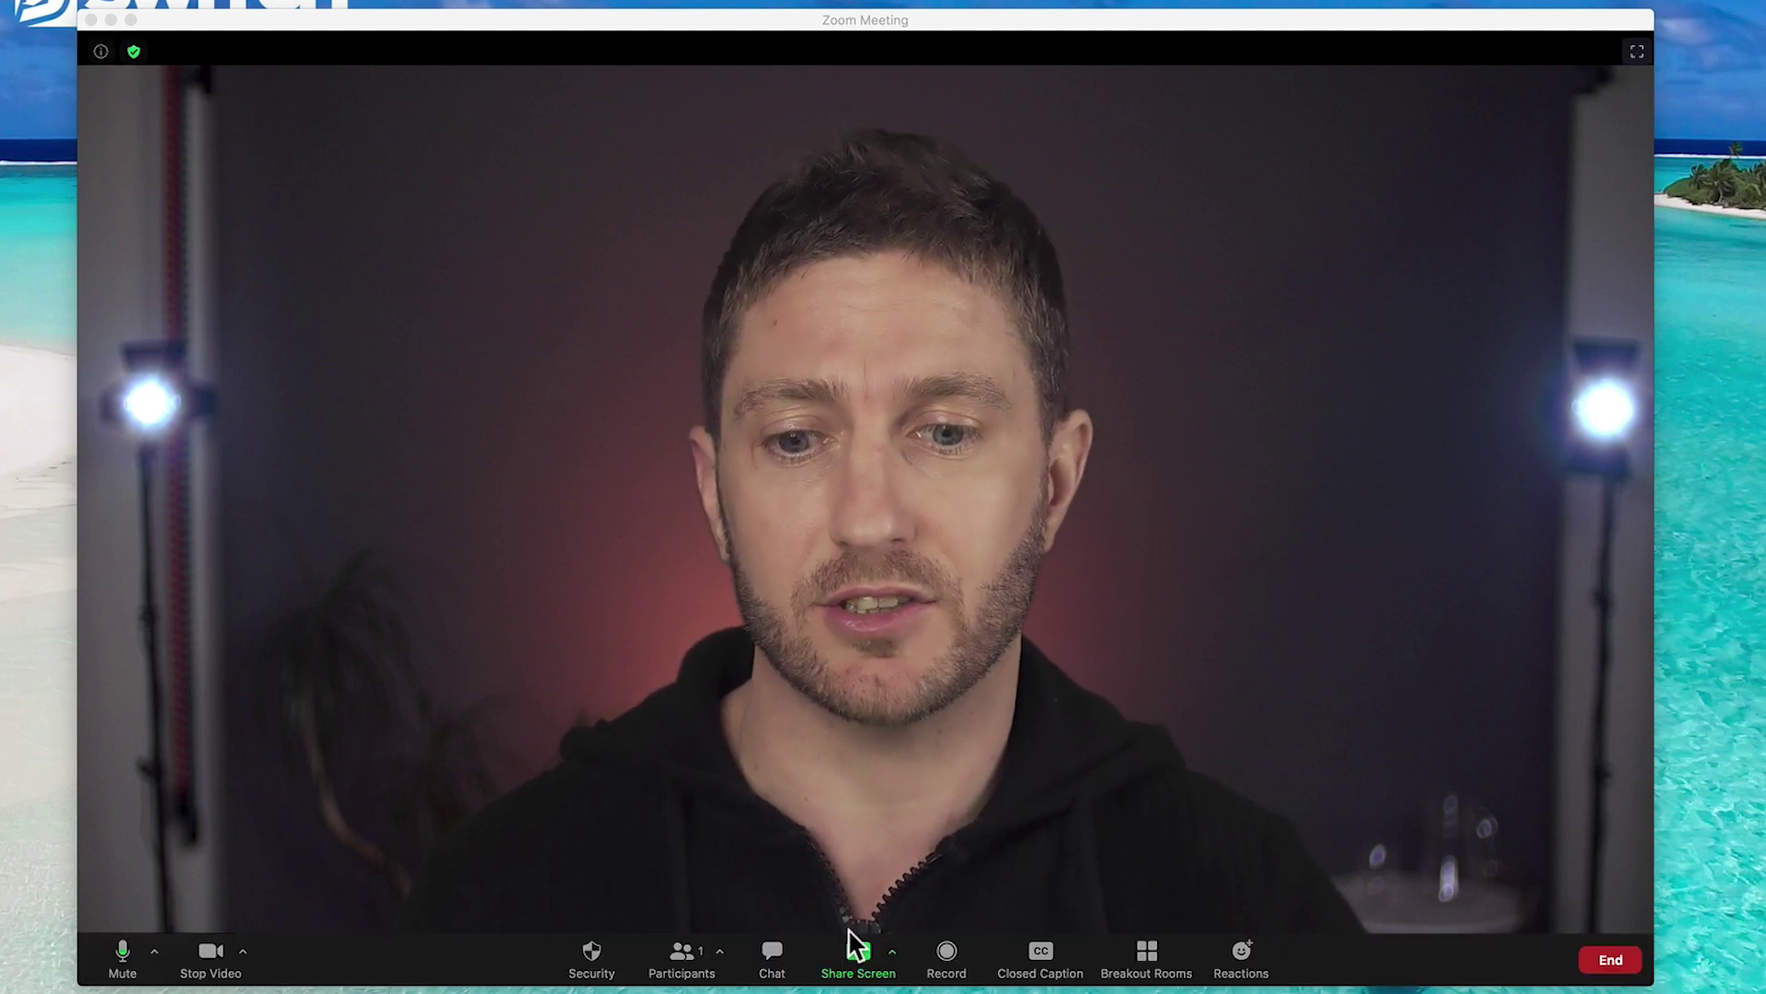
Choose Slides as Virtual Background under Advanced sharing and confirm to reach the file picker.
left_click(851, 940)
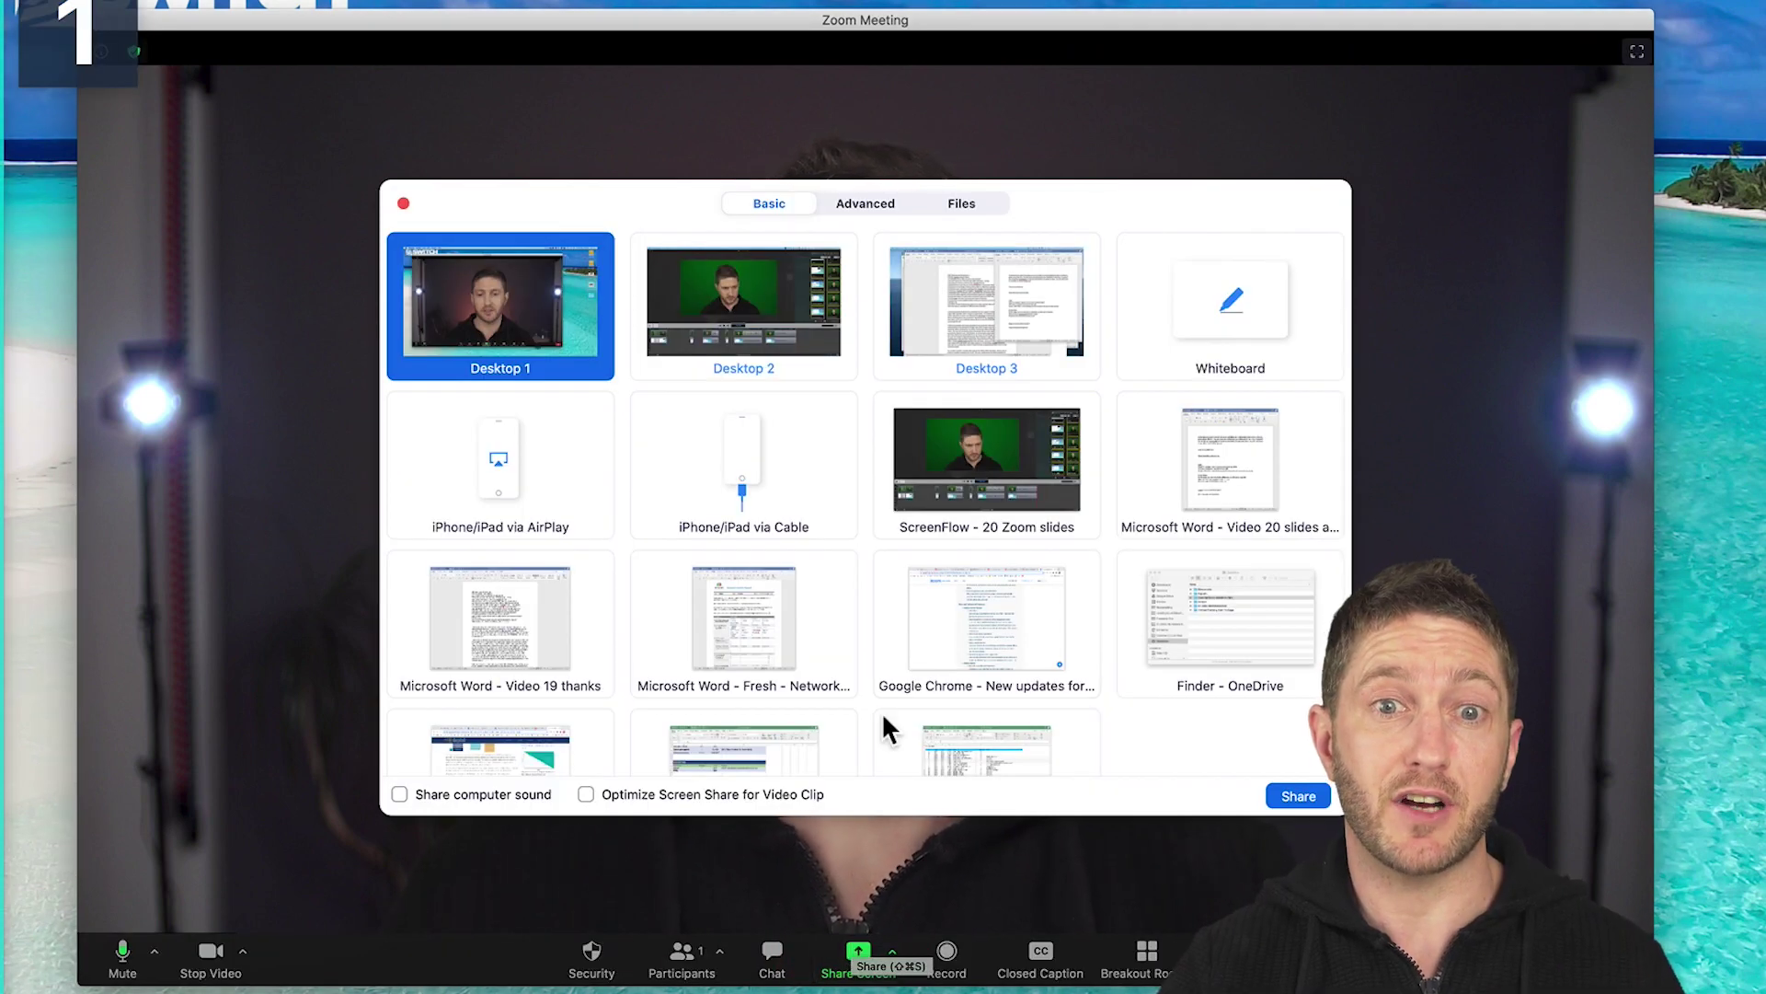
left_click(871, 206)
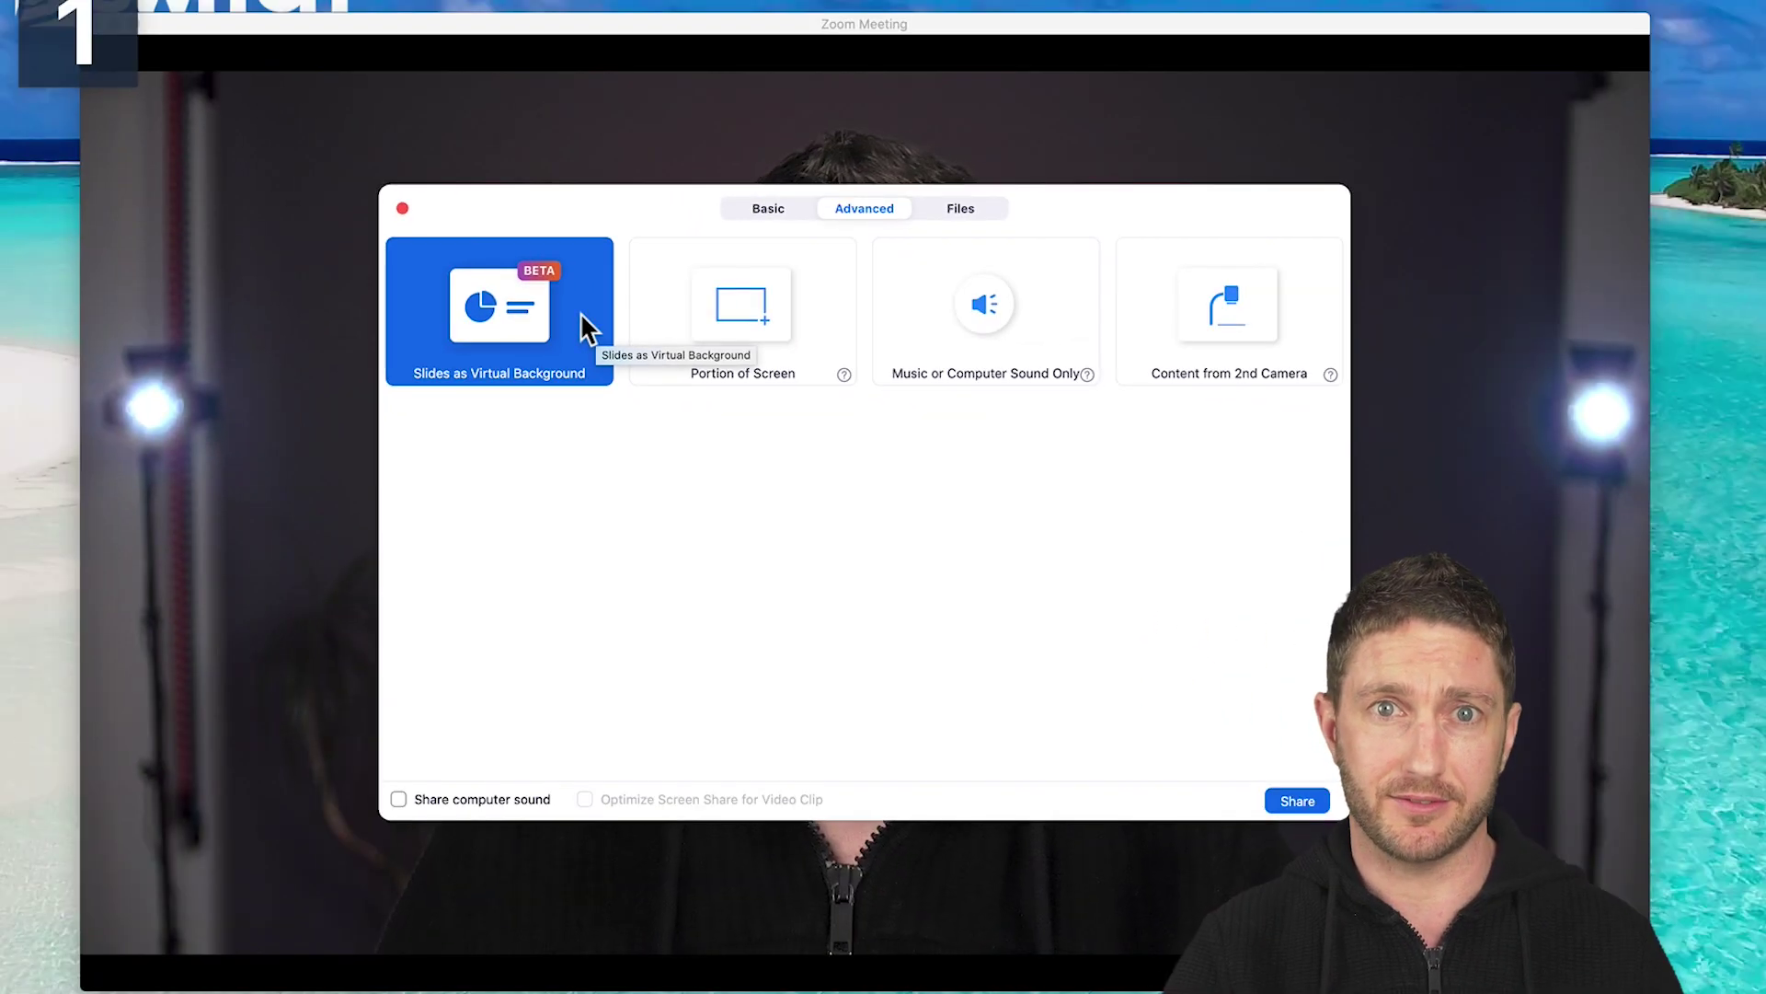
left_click(587, 314)
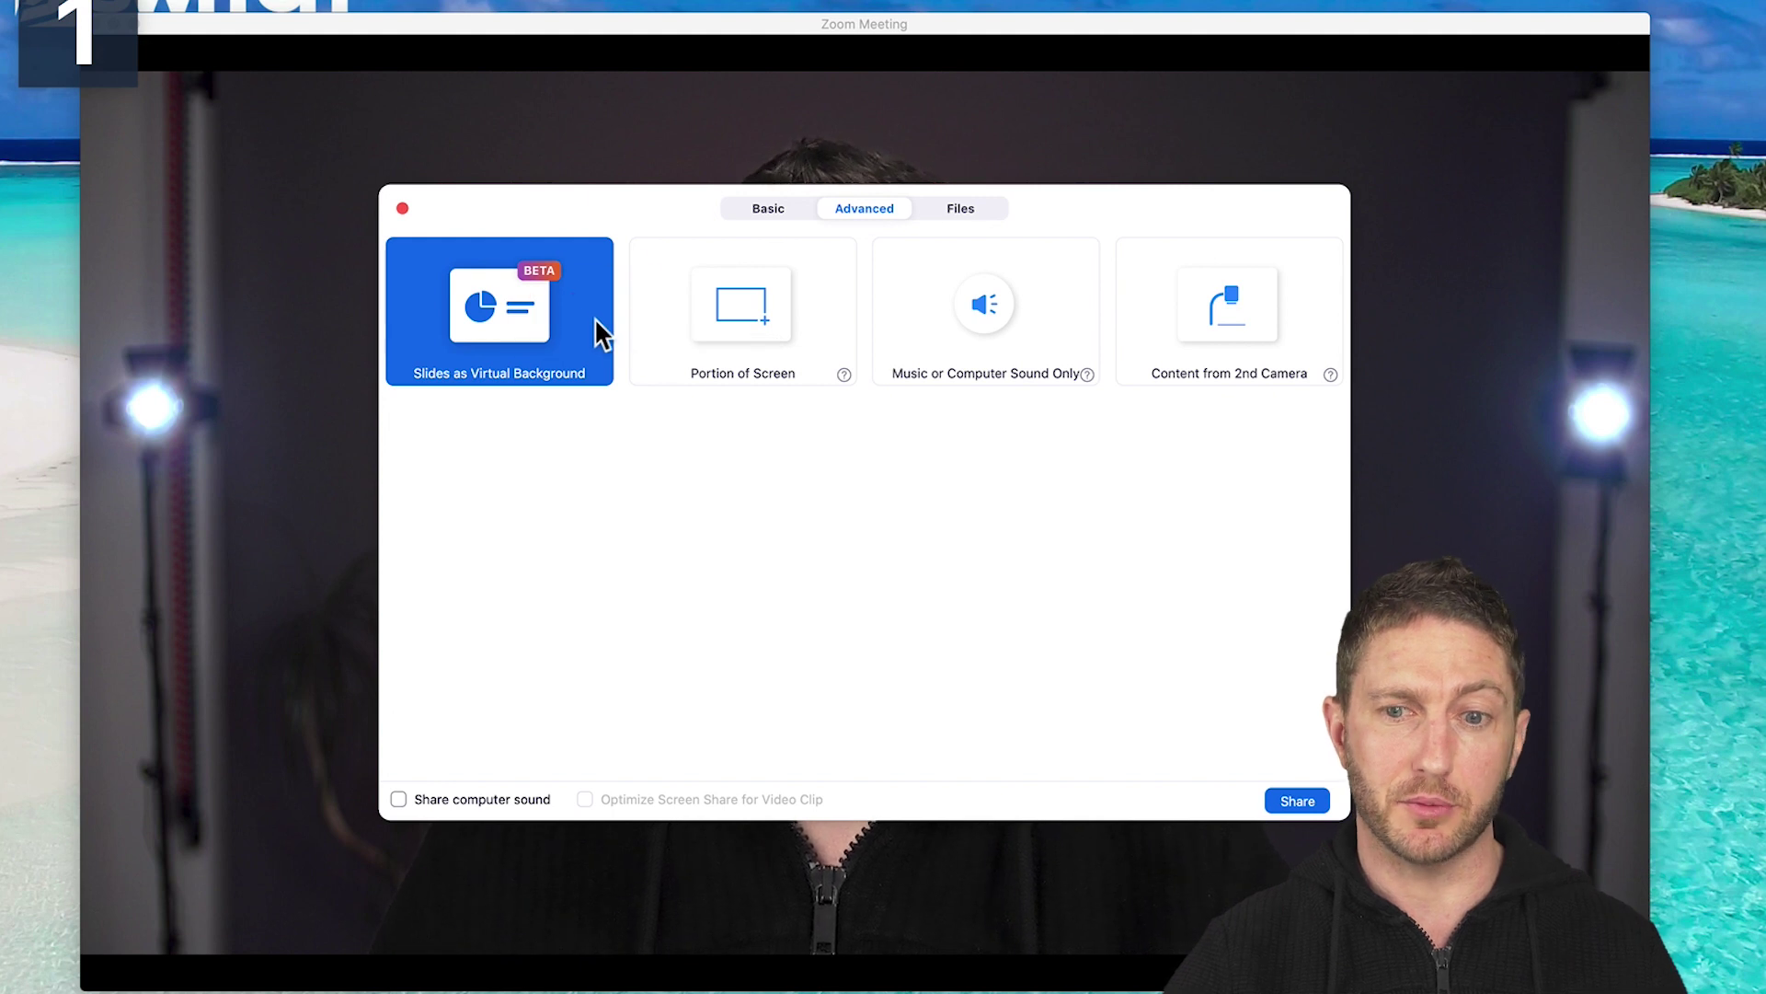
left_click(1319, 797)
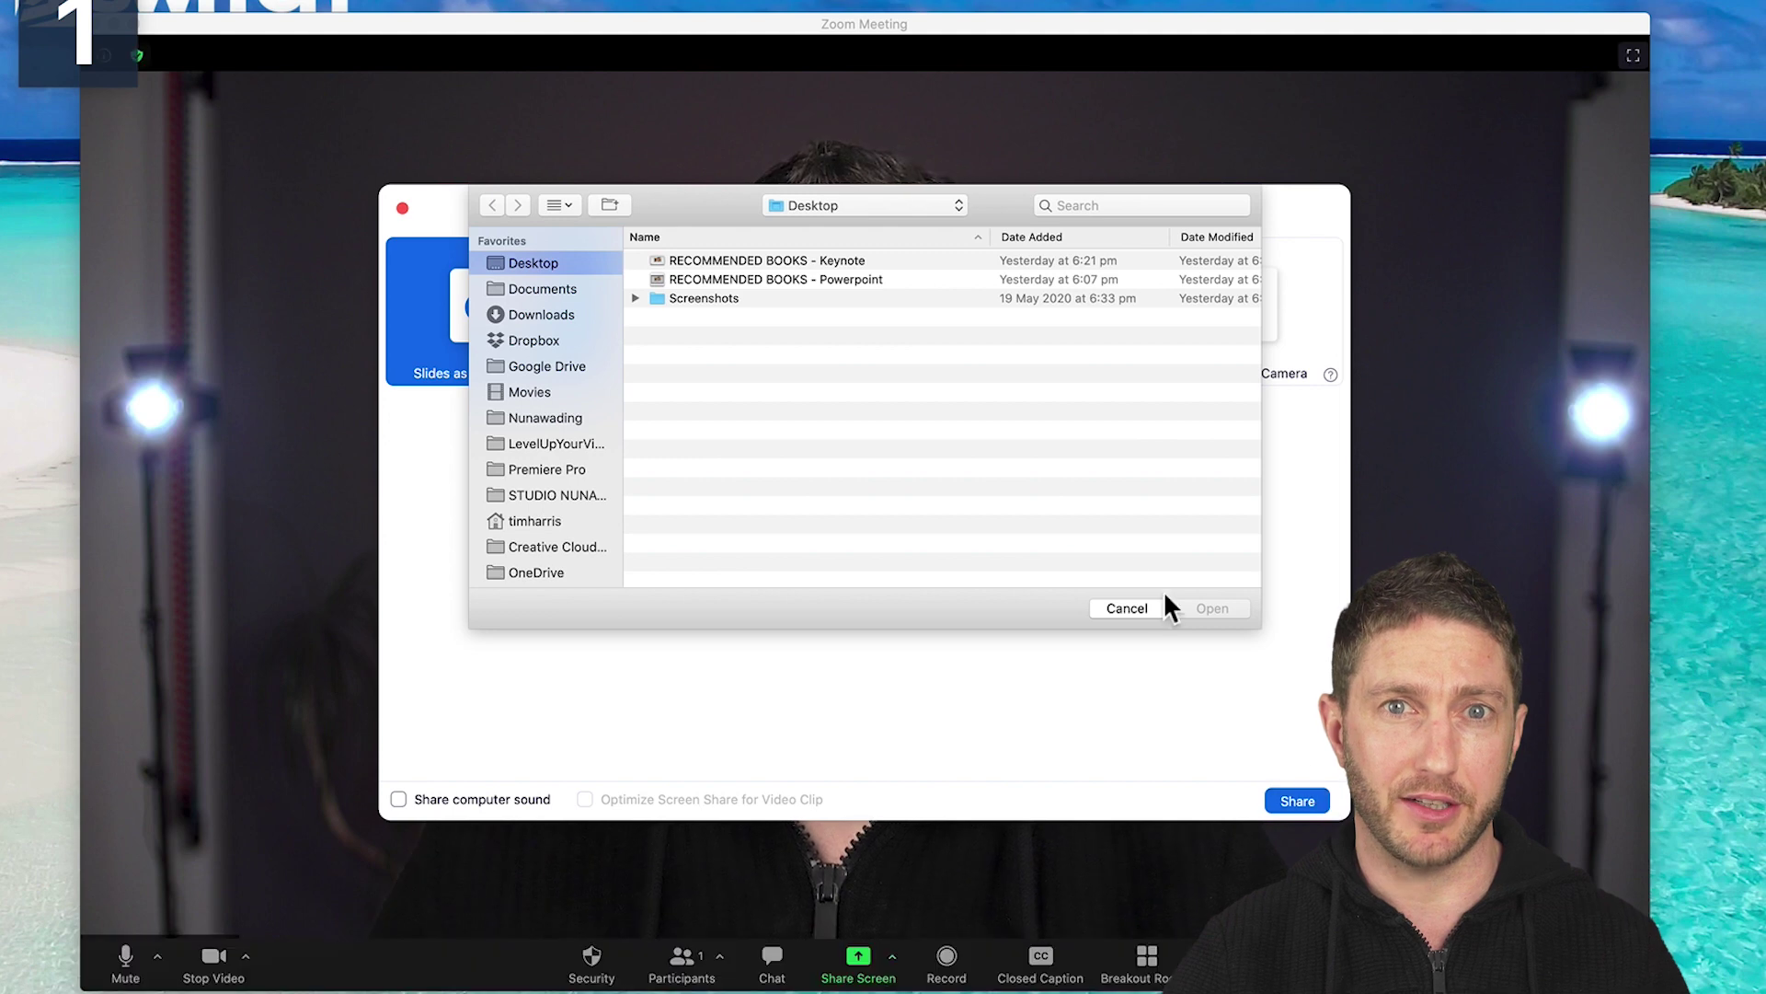
Open the RECOMMENDED BOOKS - Powerpoint file from the Desktop as the shared background.
left_click(740, 280)
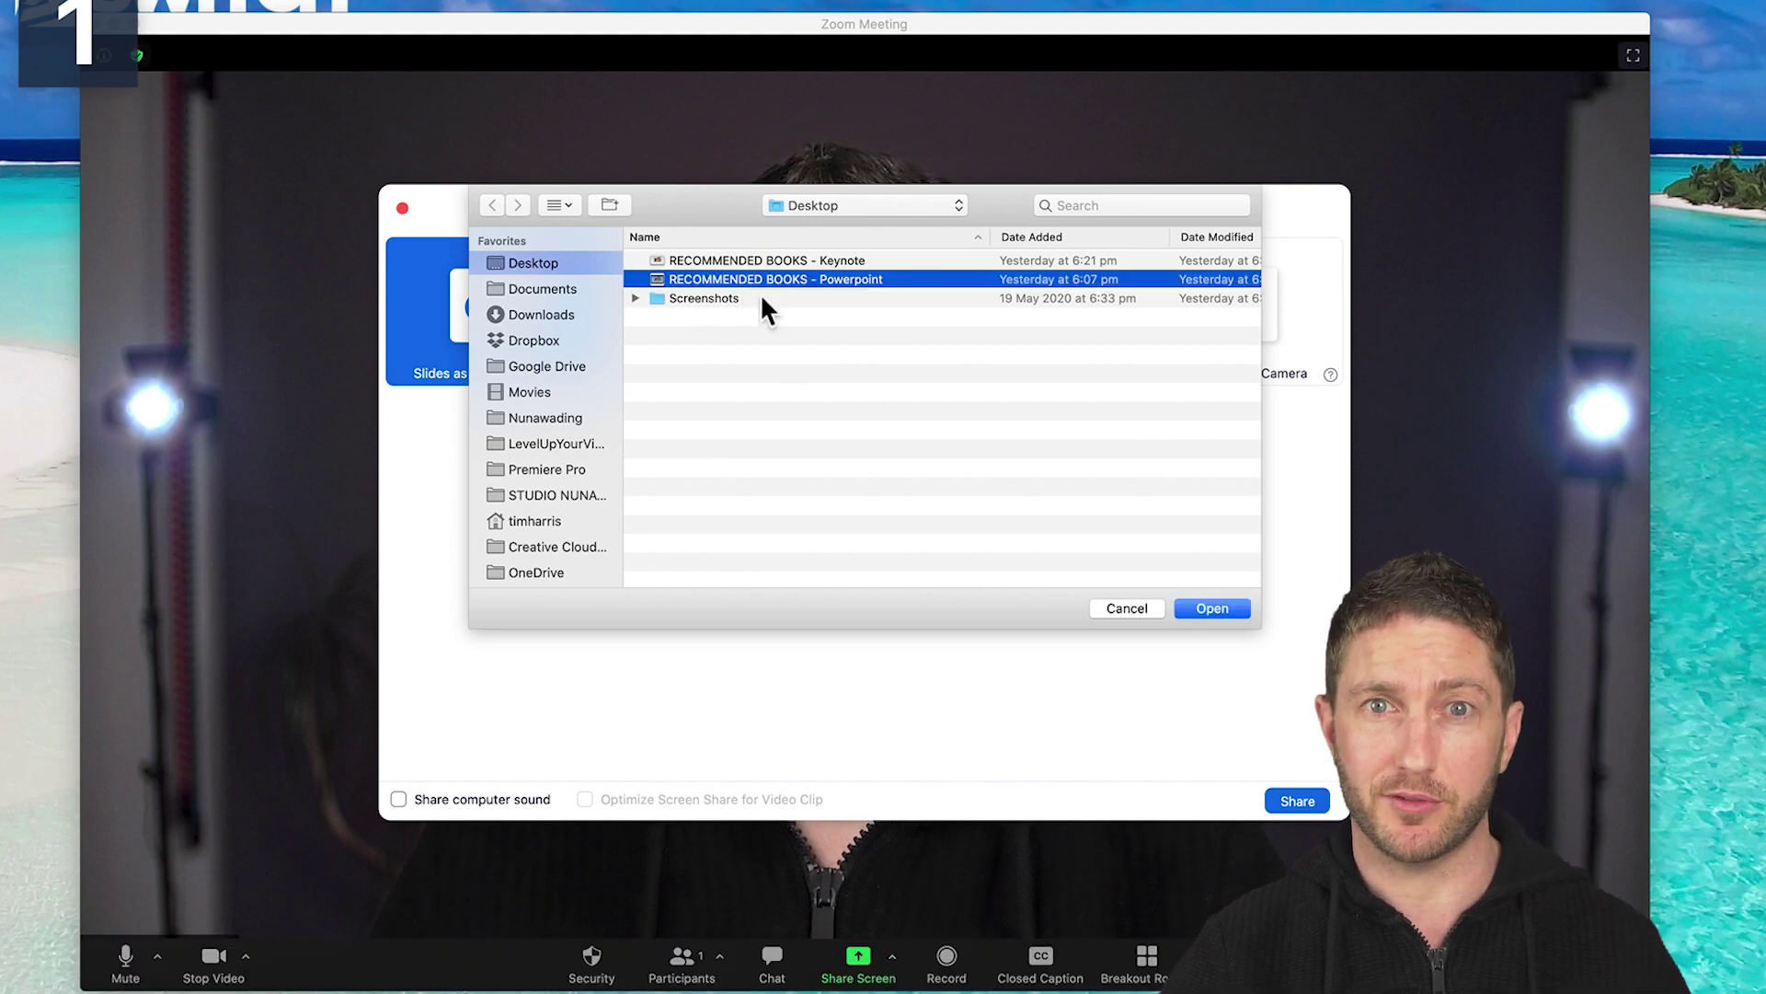
left_click(1211, 608)
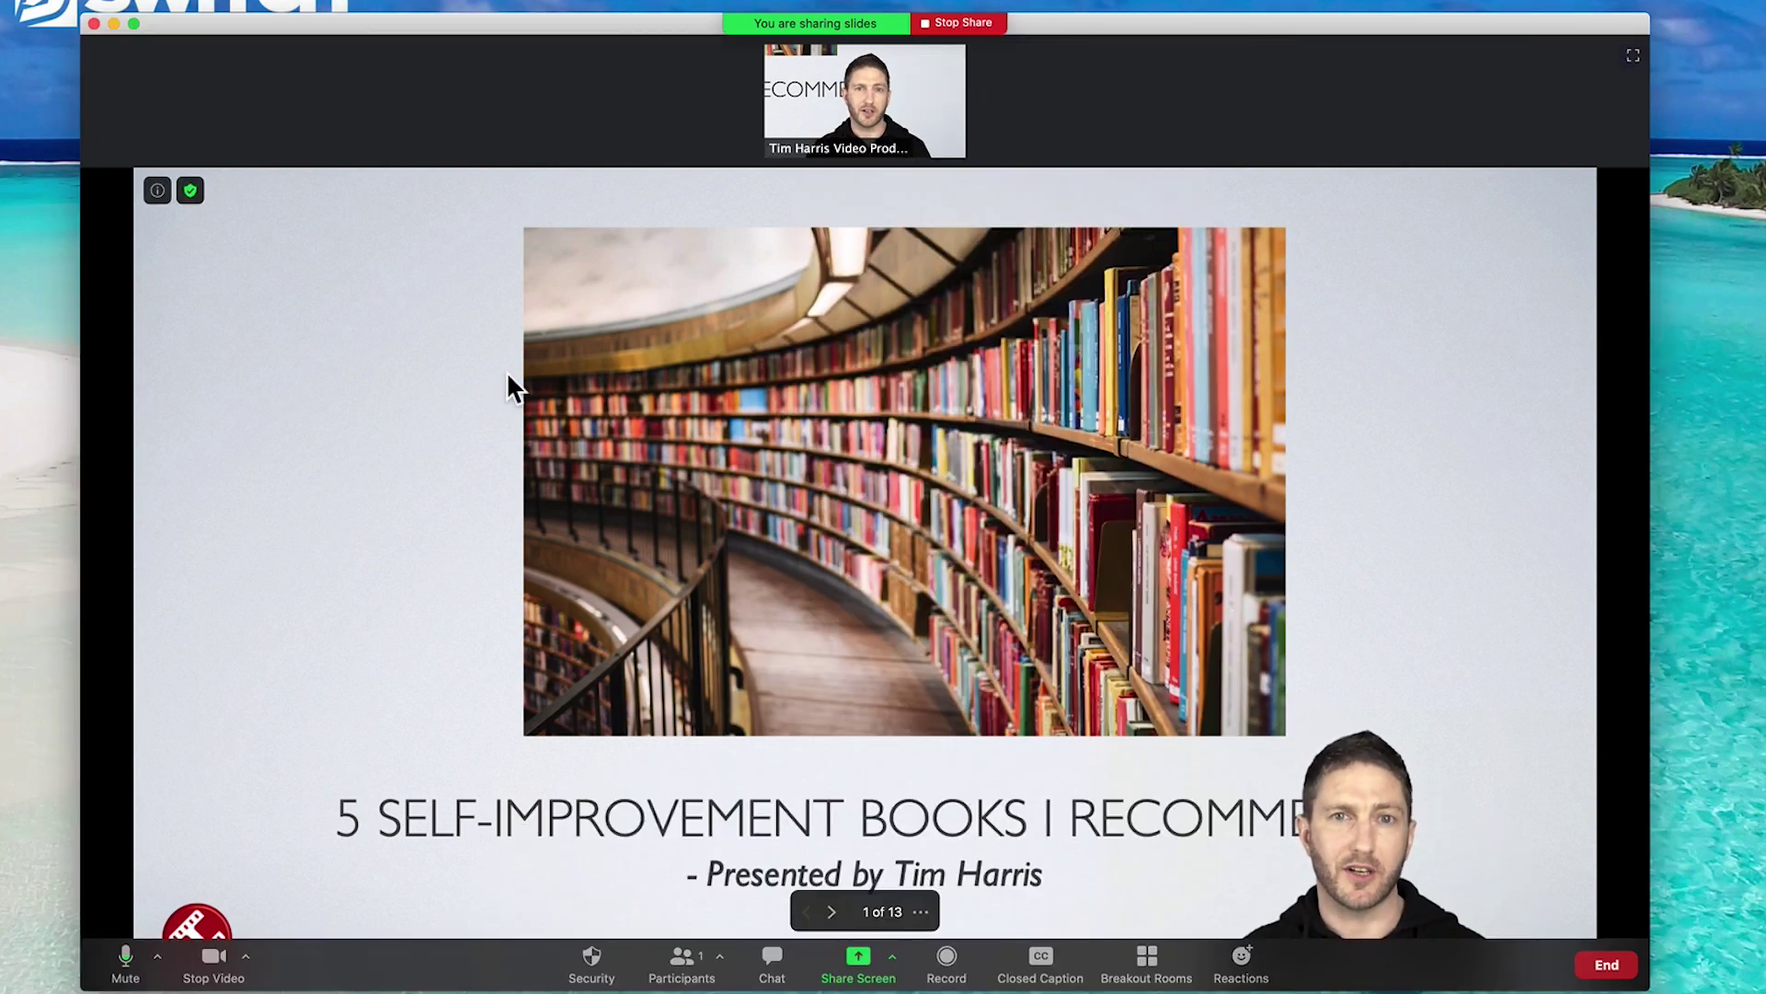
Move the video to the top-left, enlarge it over most of the slide, then shrink it back.
left_click_drag(1344, 779, 362, 394)
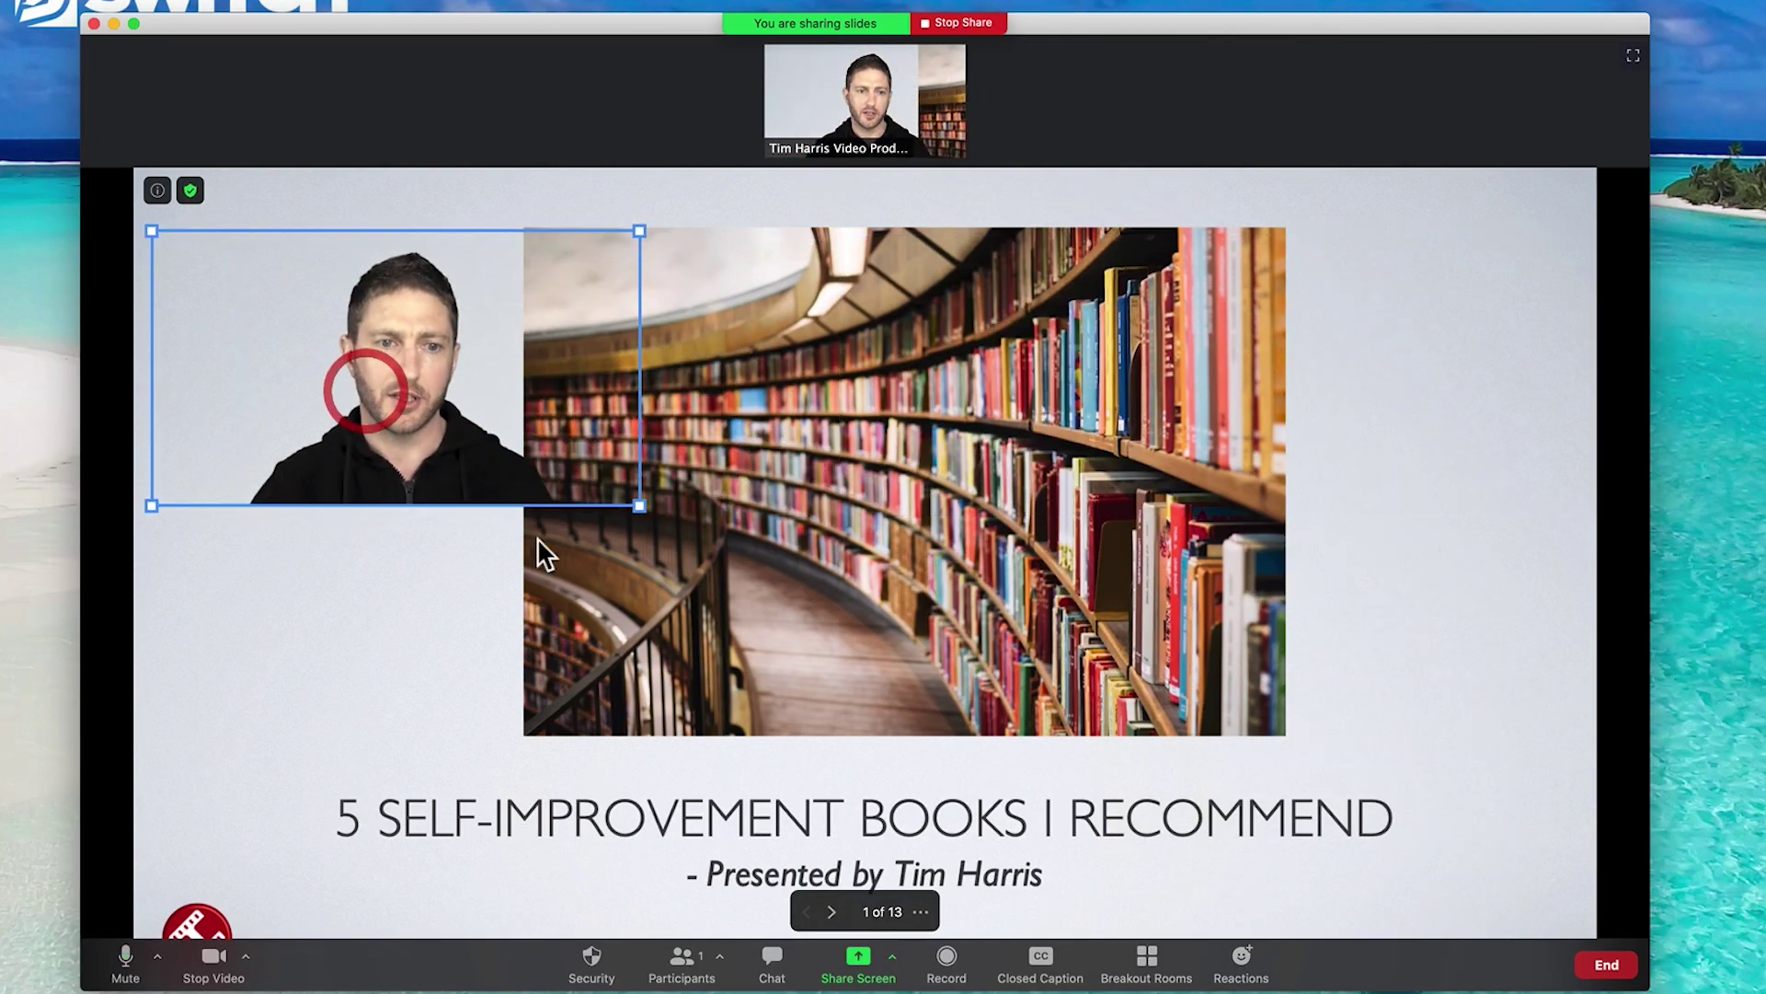
left_click_drag(638, 500, 1491, 984)
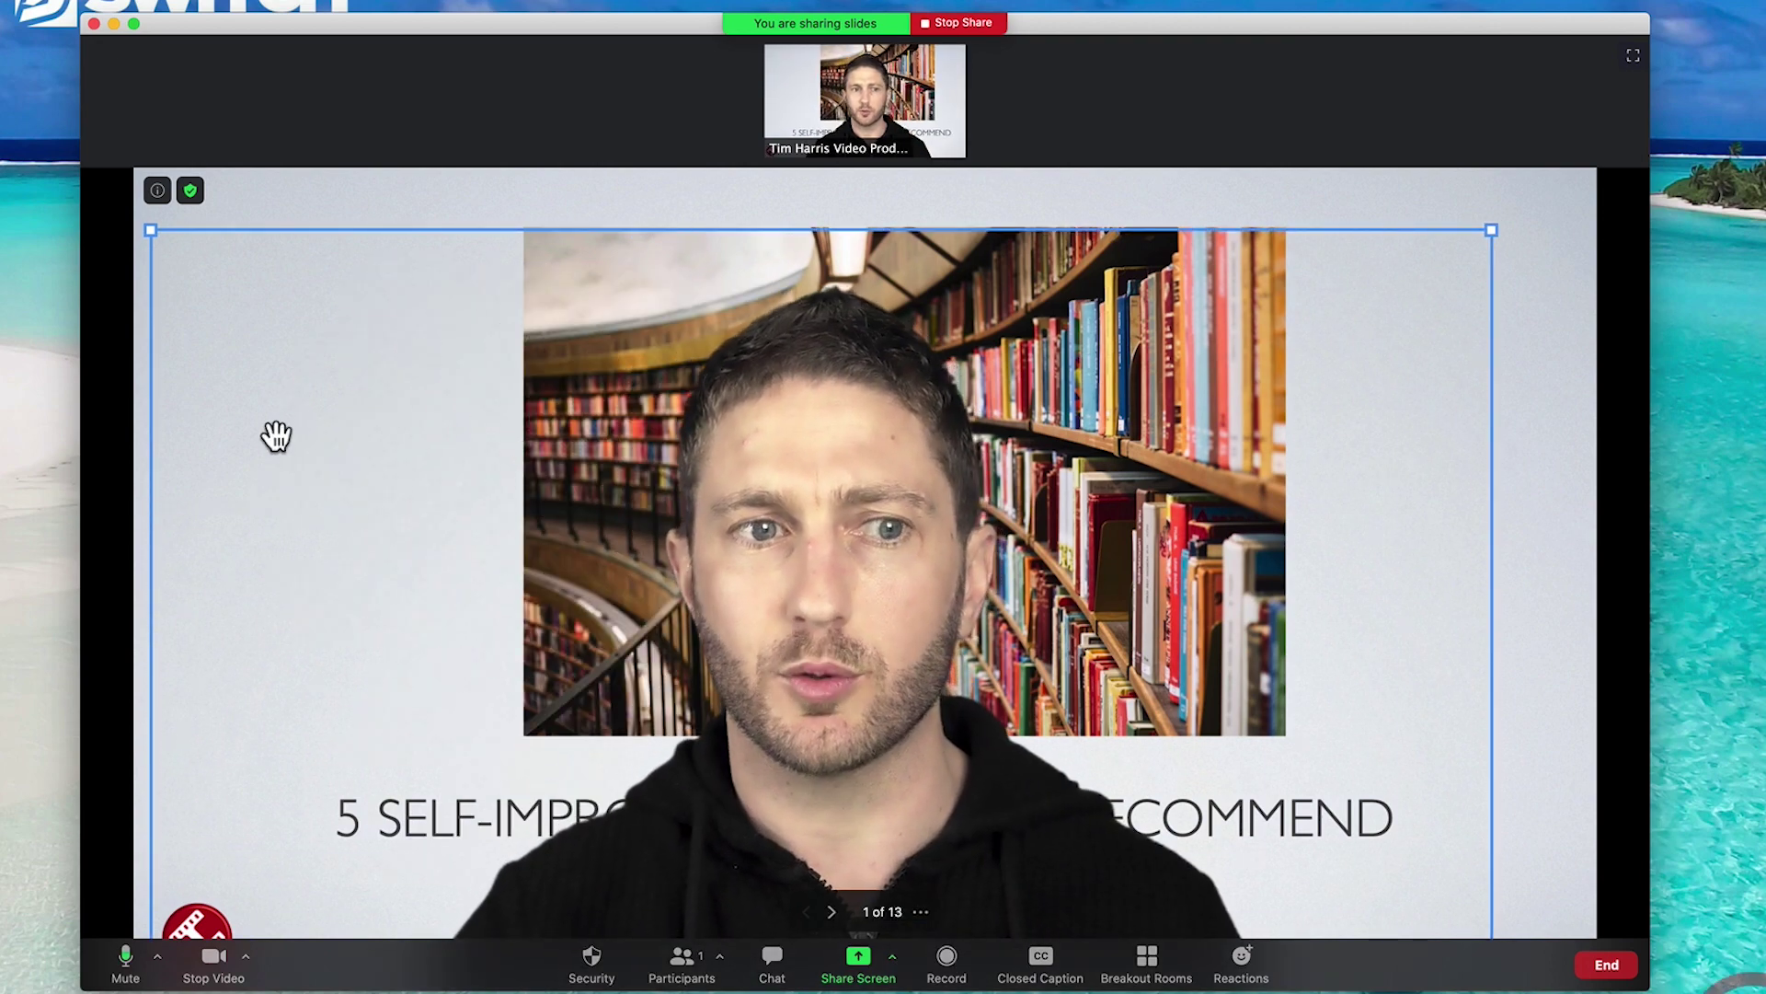
left_click_drag(152, 232, 961, 643)
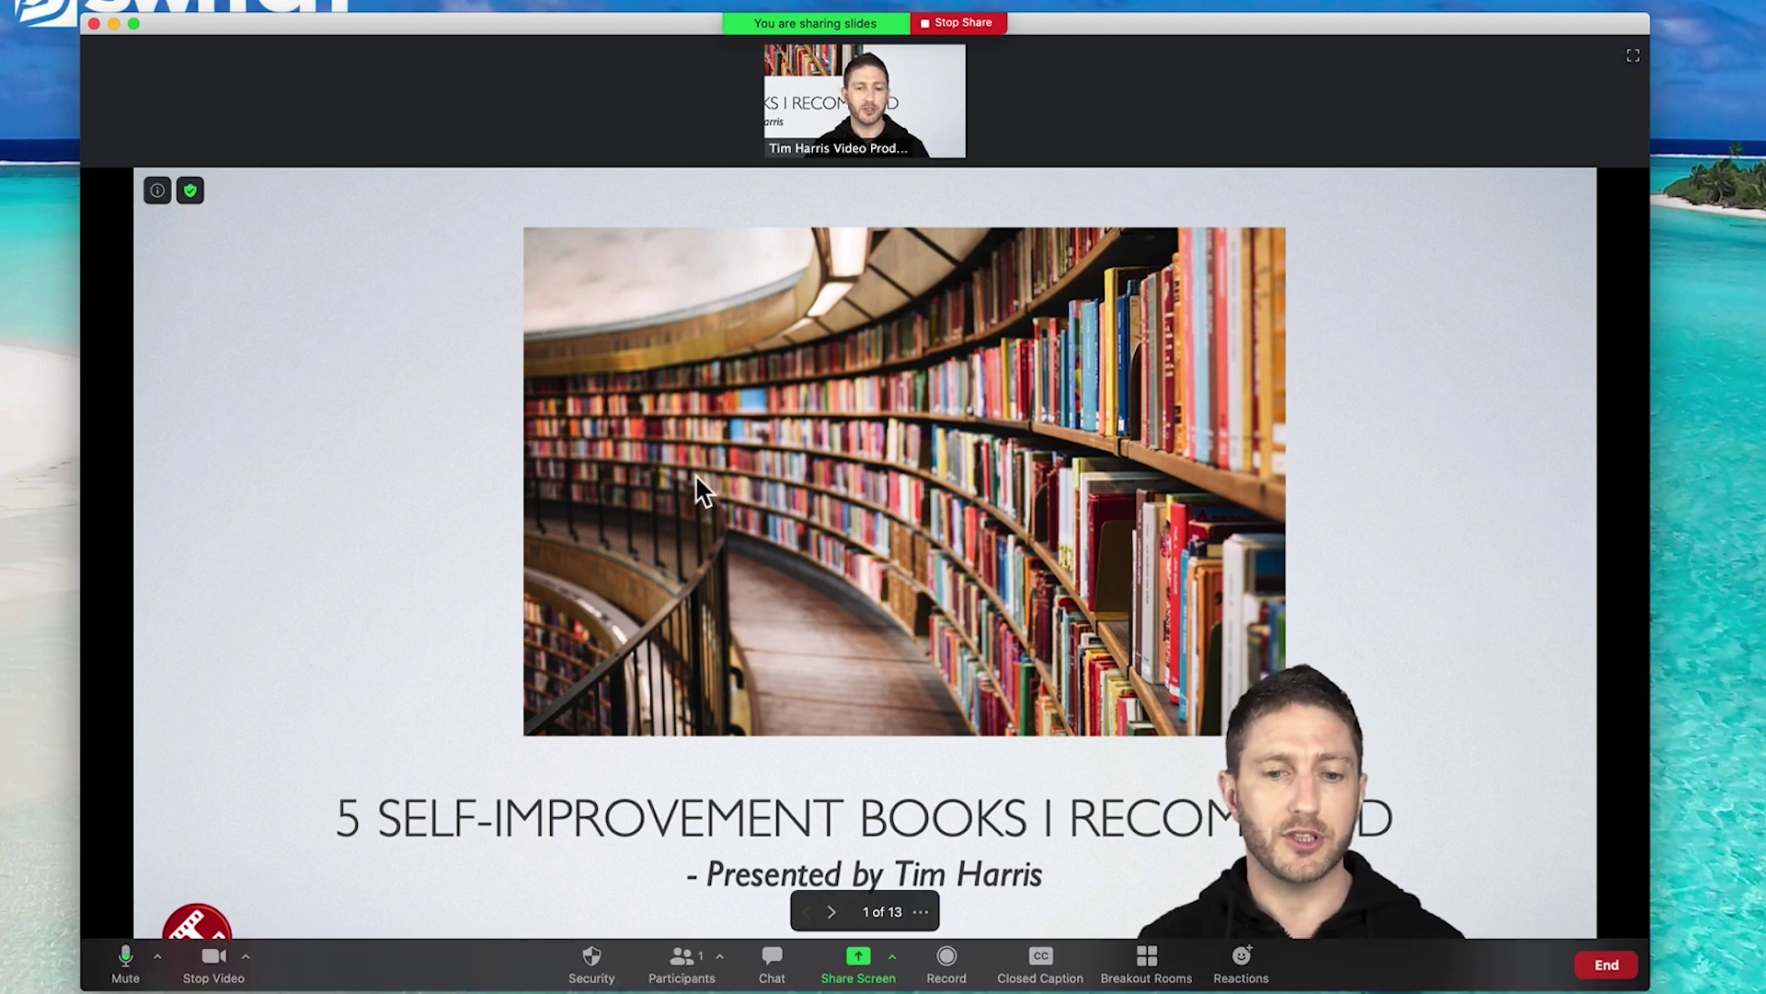
Advance the deck from slide 1 to slide 4 of 13, the Shoe Dog slide.
left_click(830, 909)
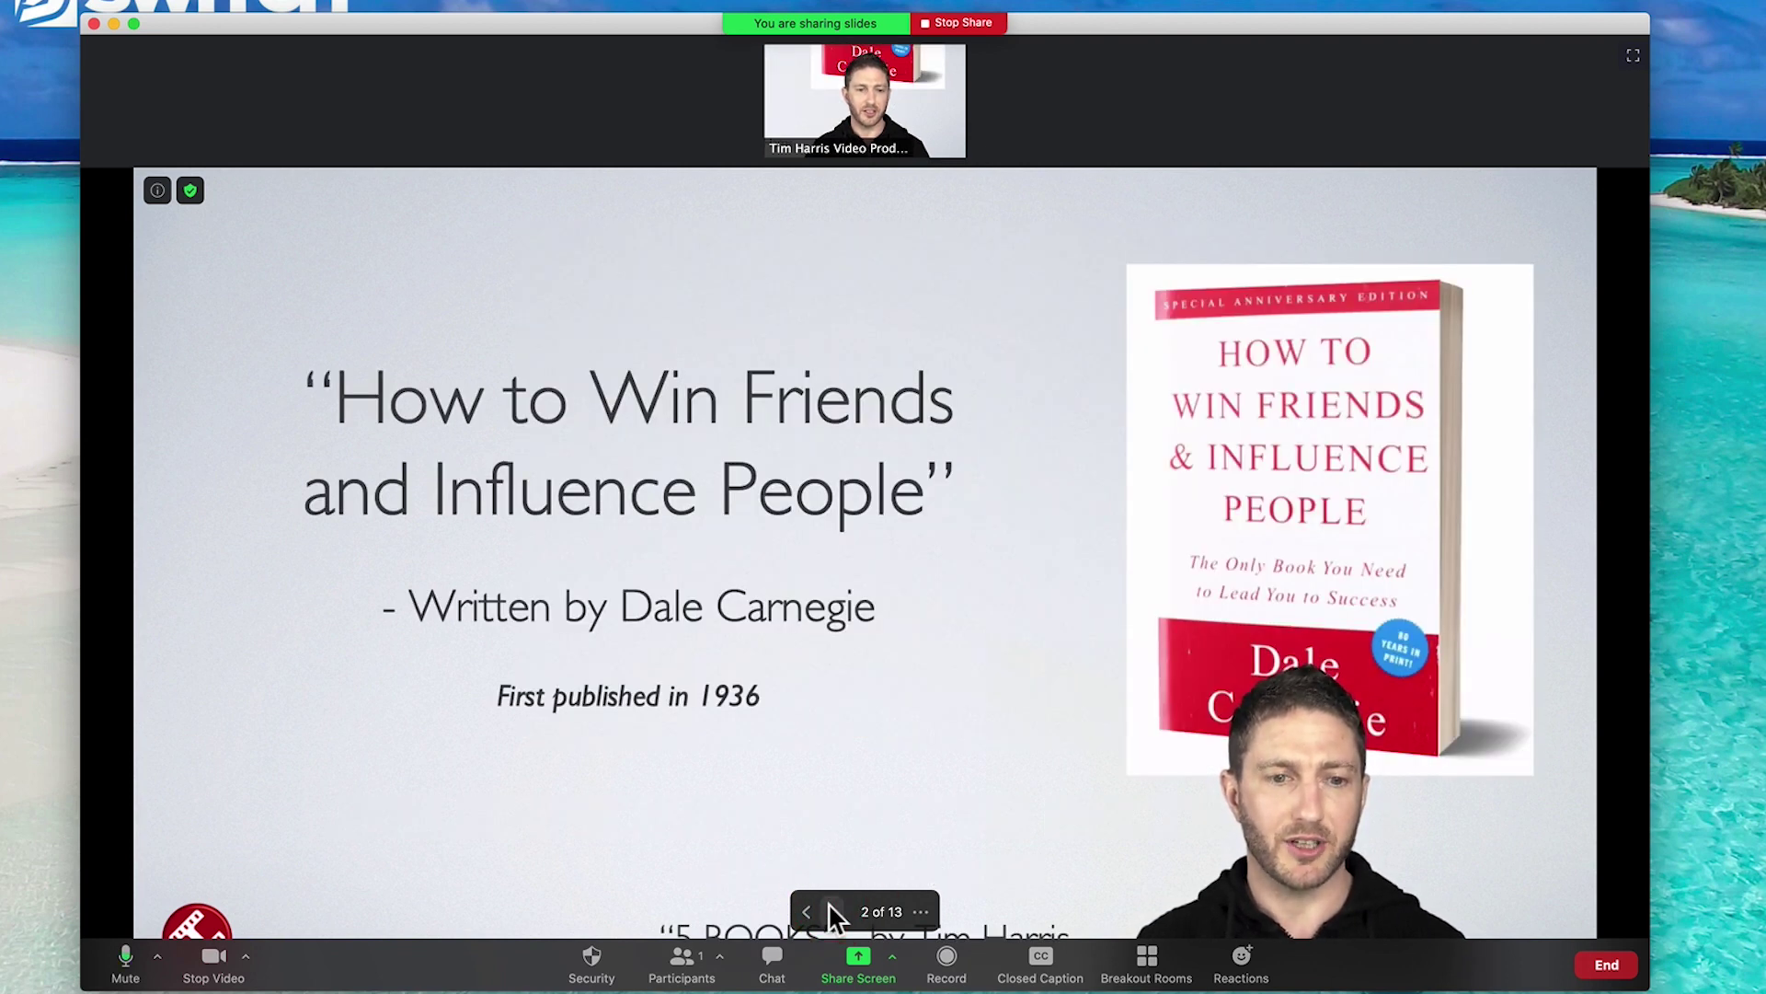
left_click(831, 909)
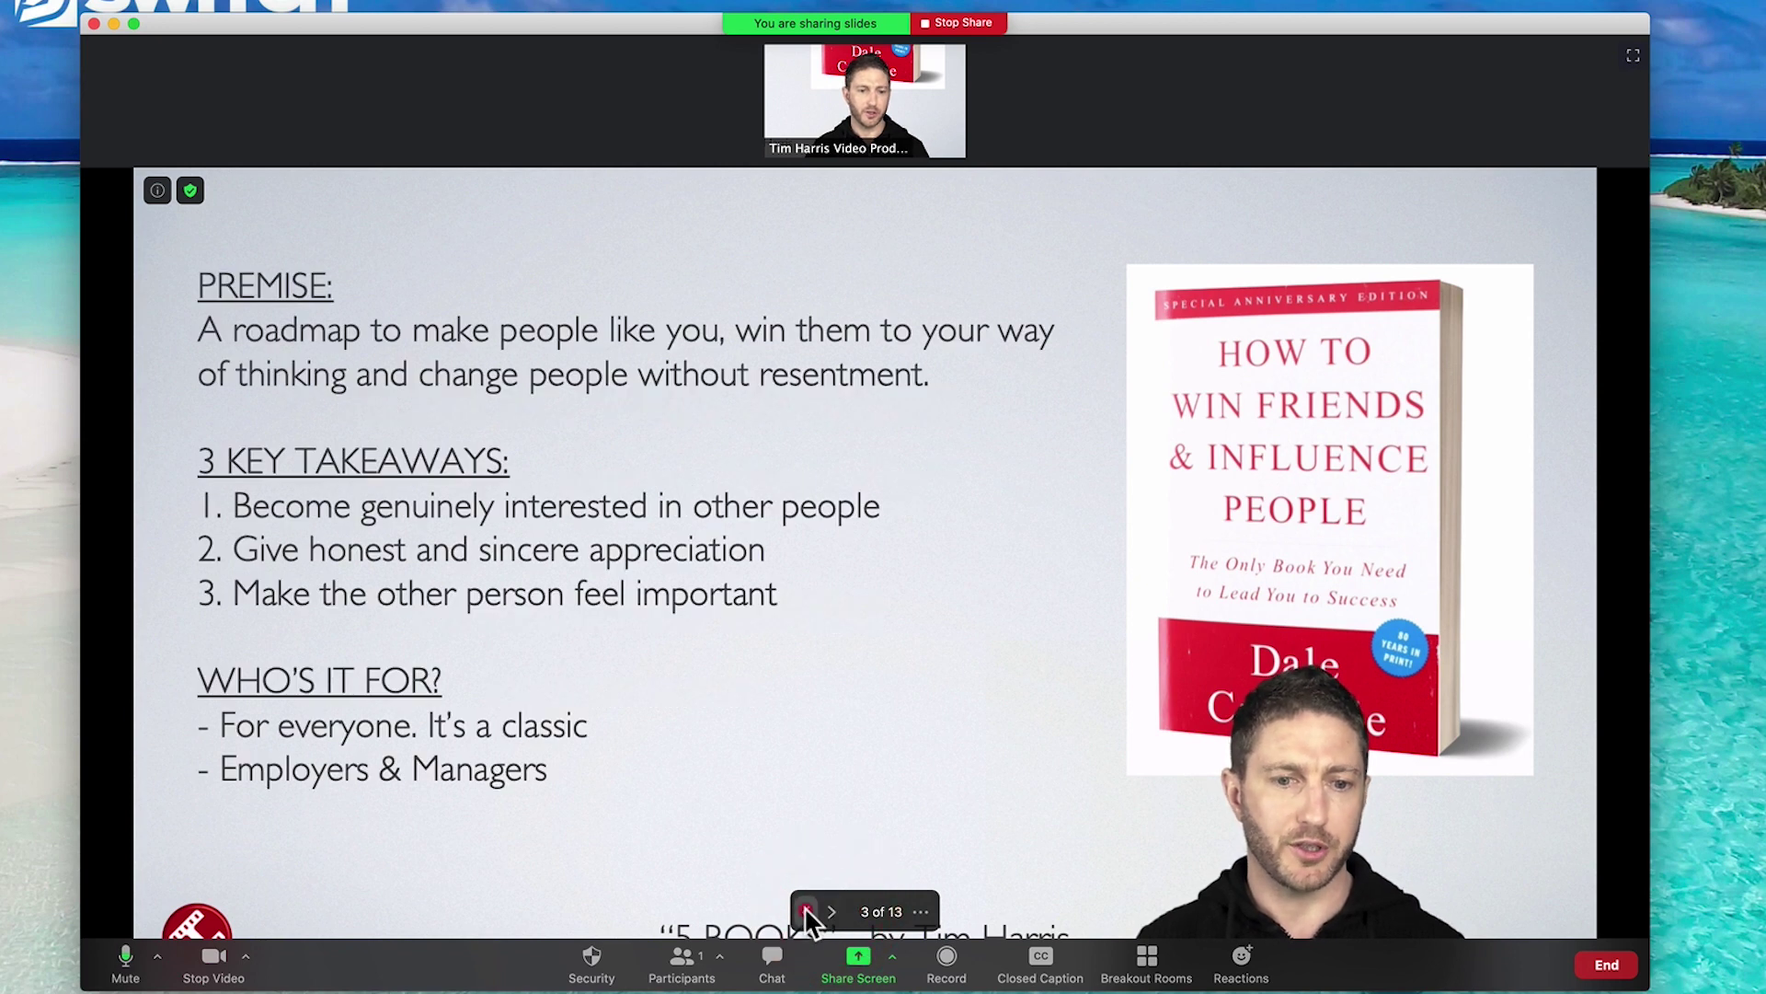
left_click(806, 909)
left_click(828, 910)
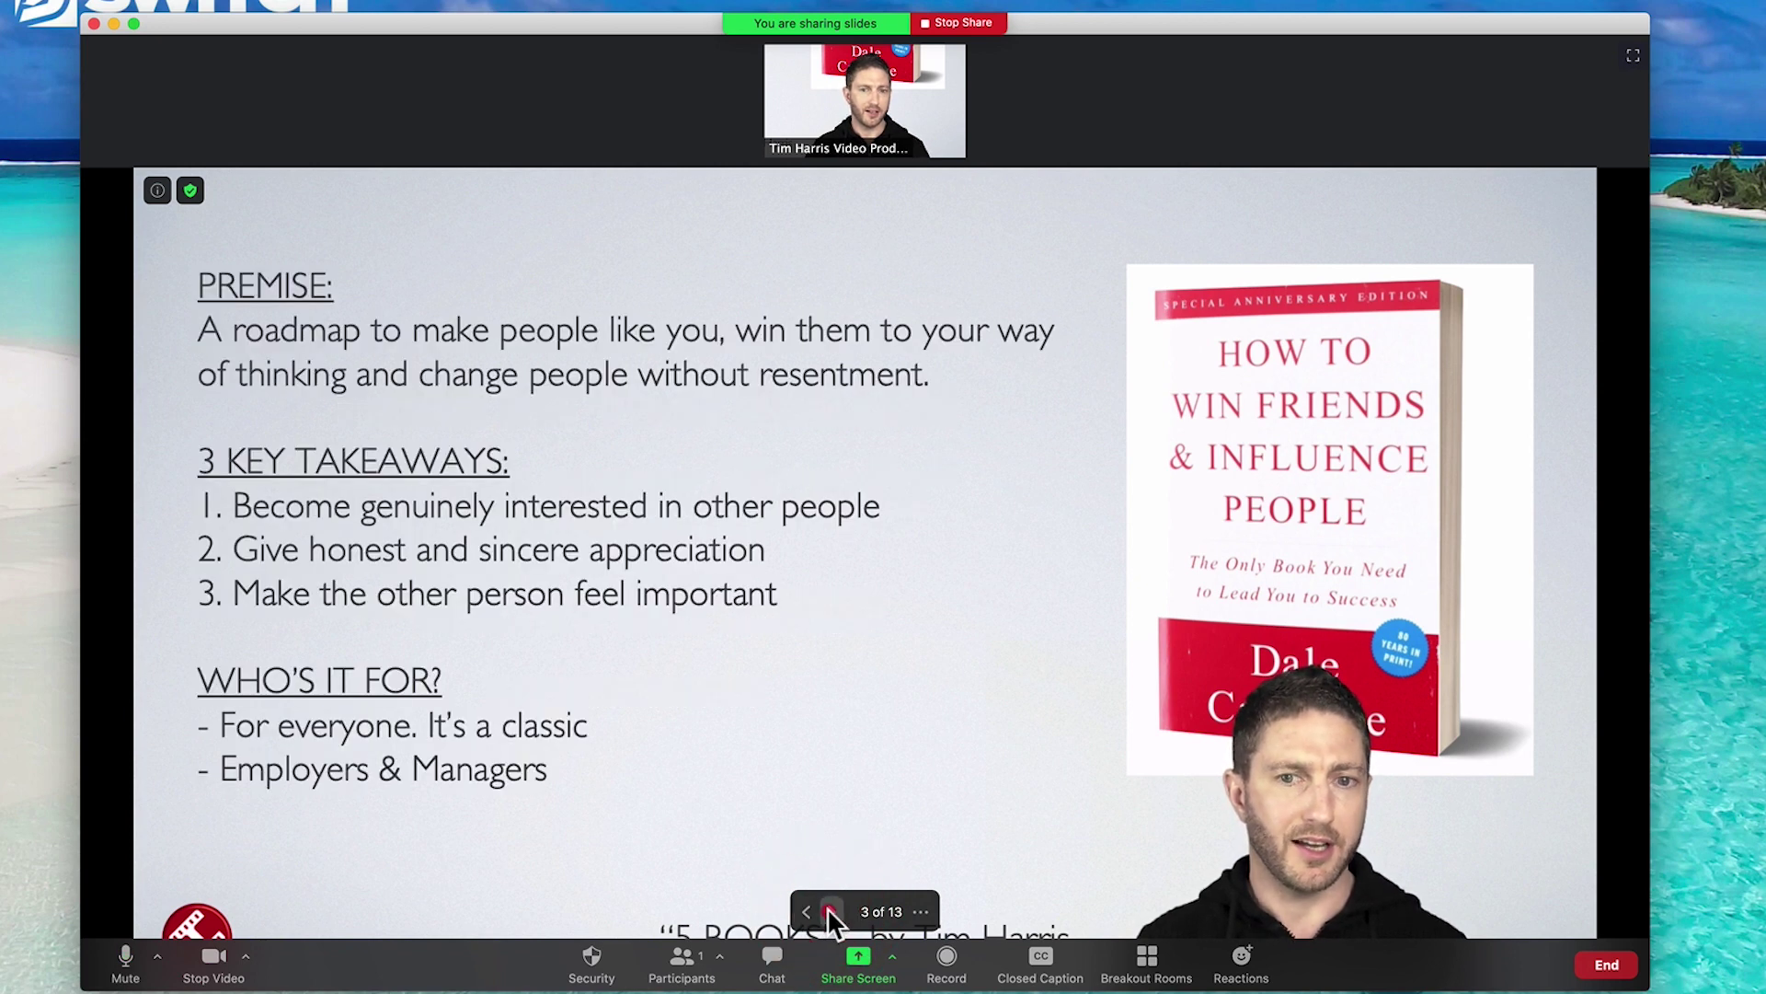
left_click(830, 909)
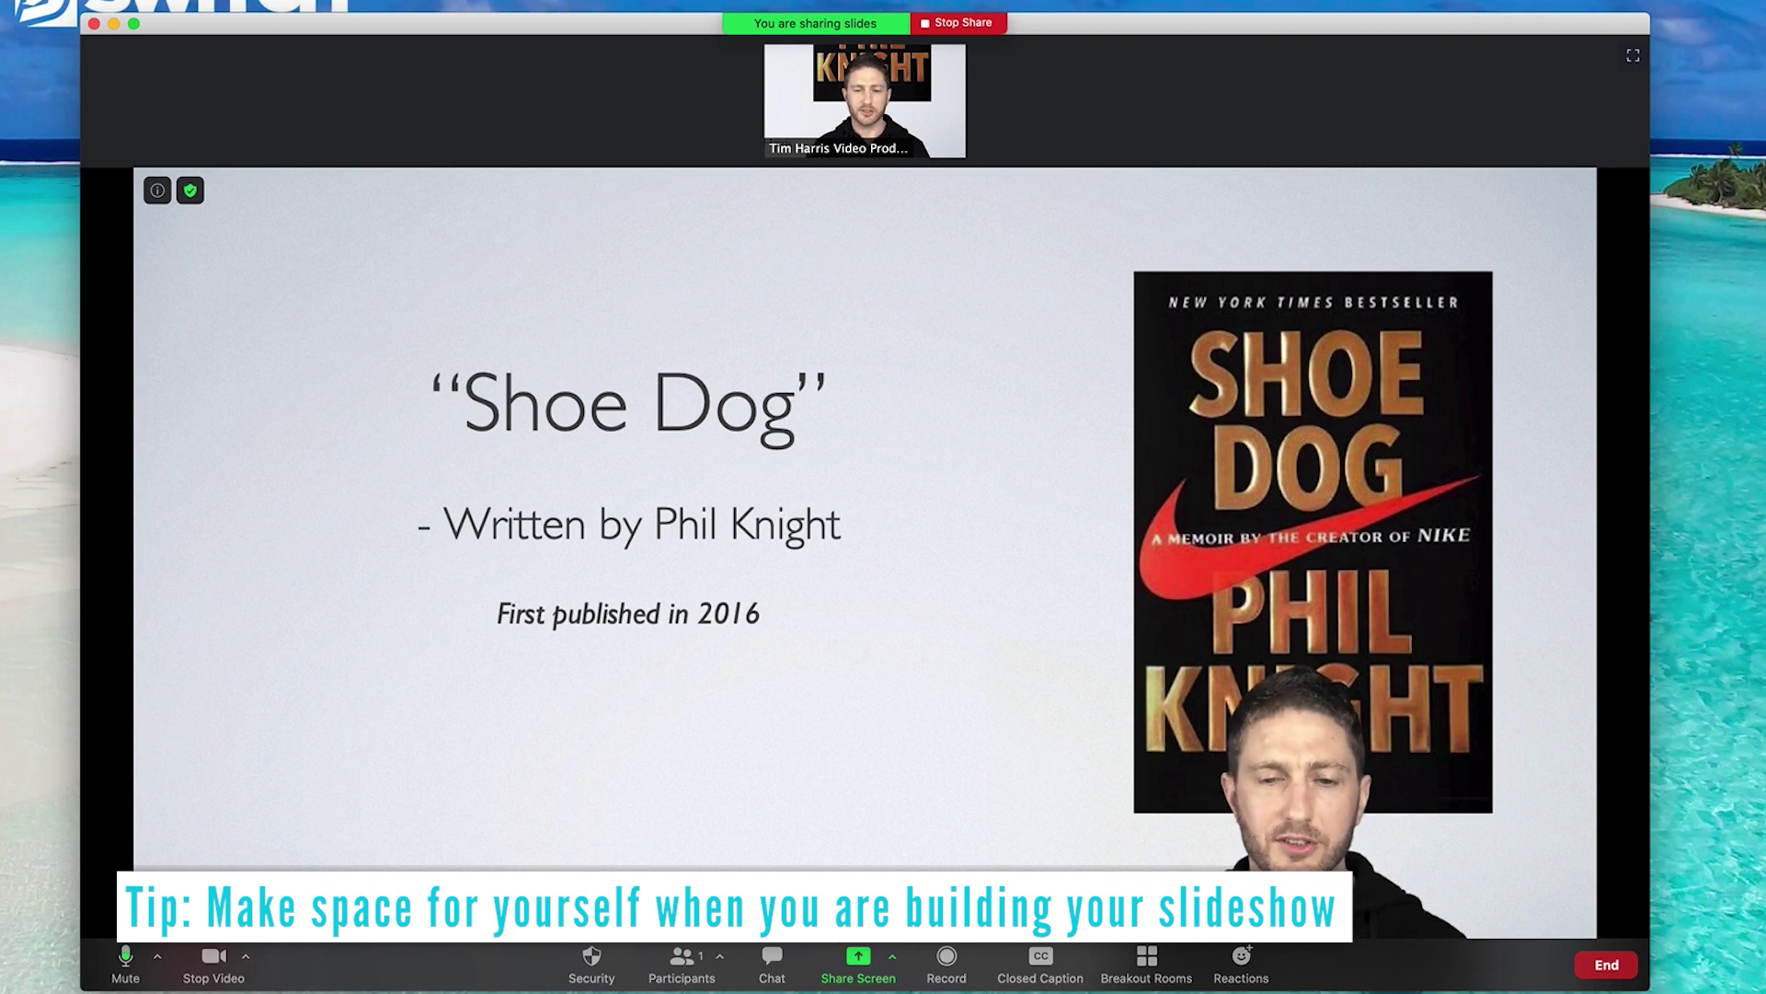
Move the video to the slide's lower left, then open the camera menu beside Stop Video.
left_click_drag(1278, 802, 419, 874)
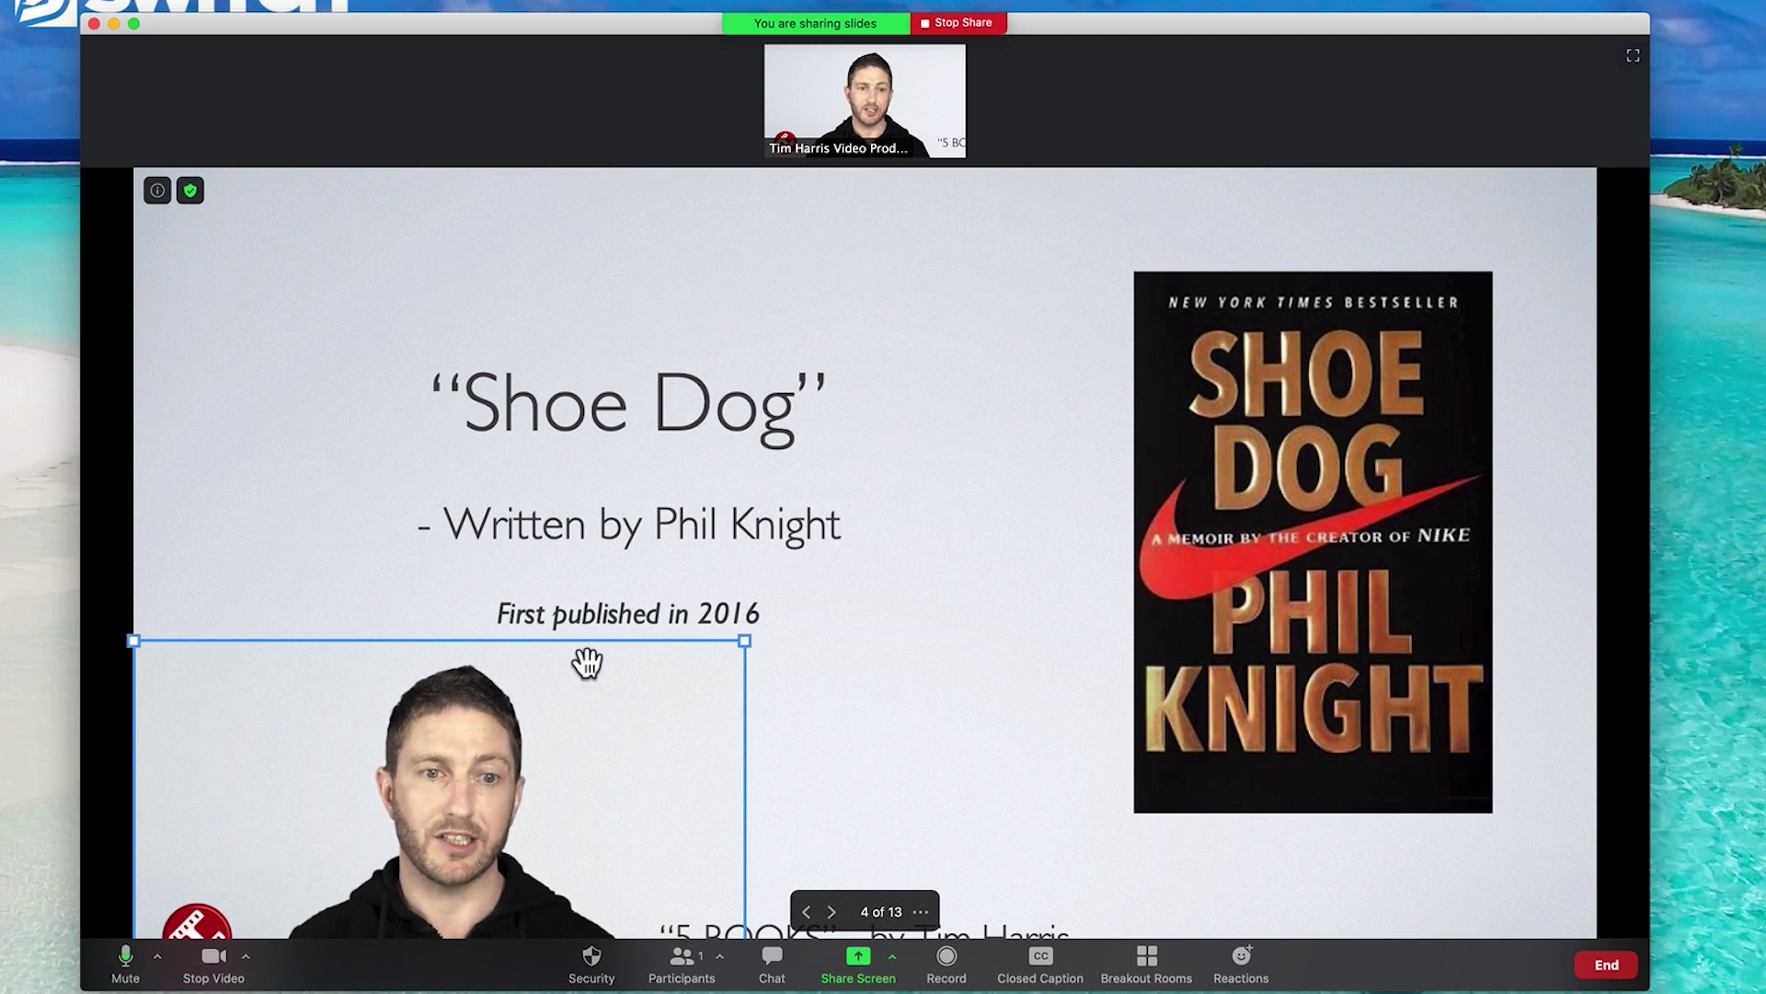
left_click(886, 369)
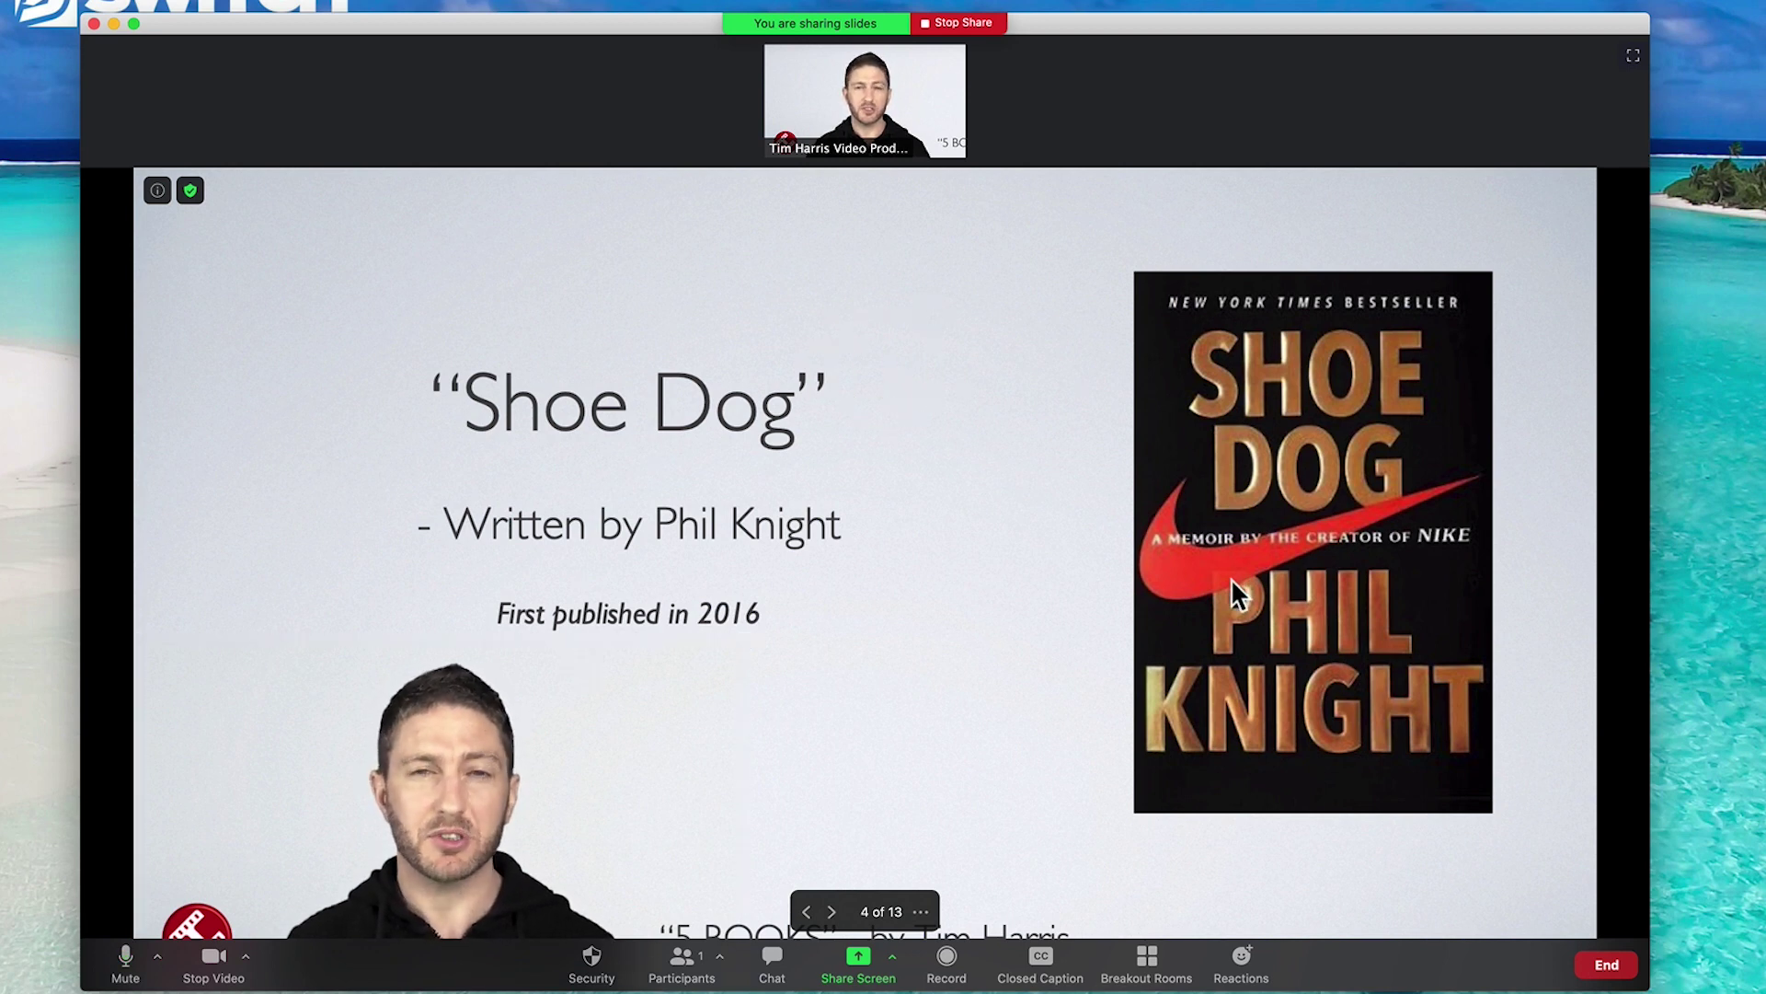
left_click(308, 822)
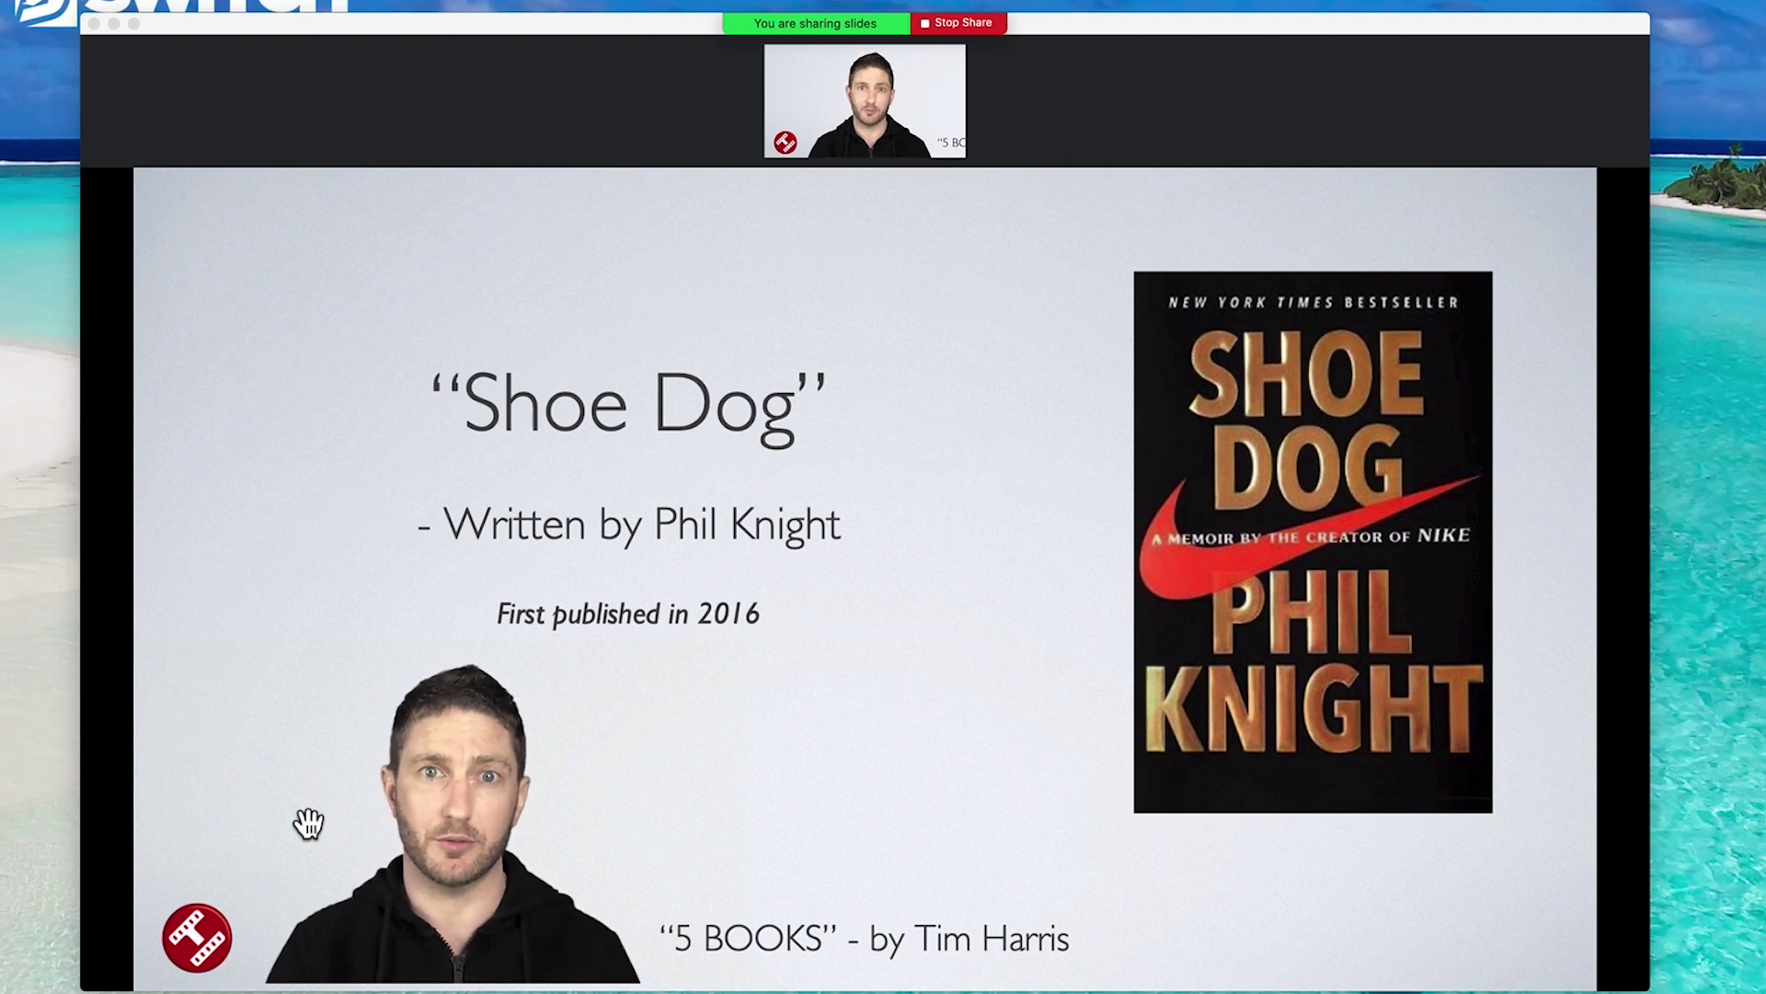
mouse_move(295, 709)
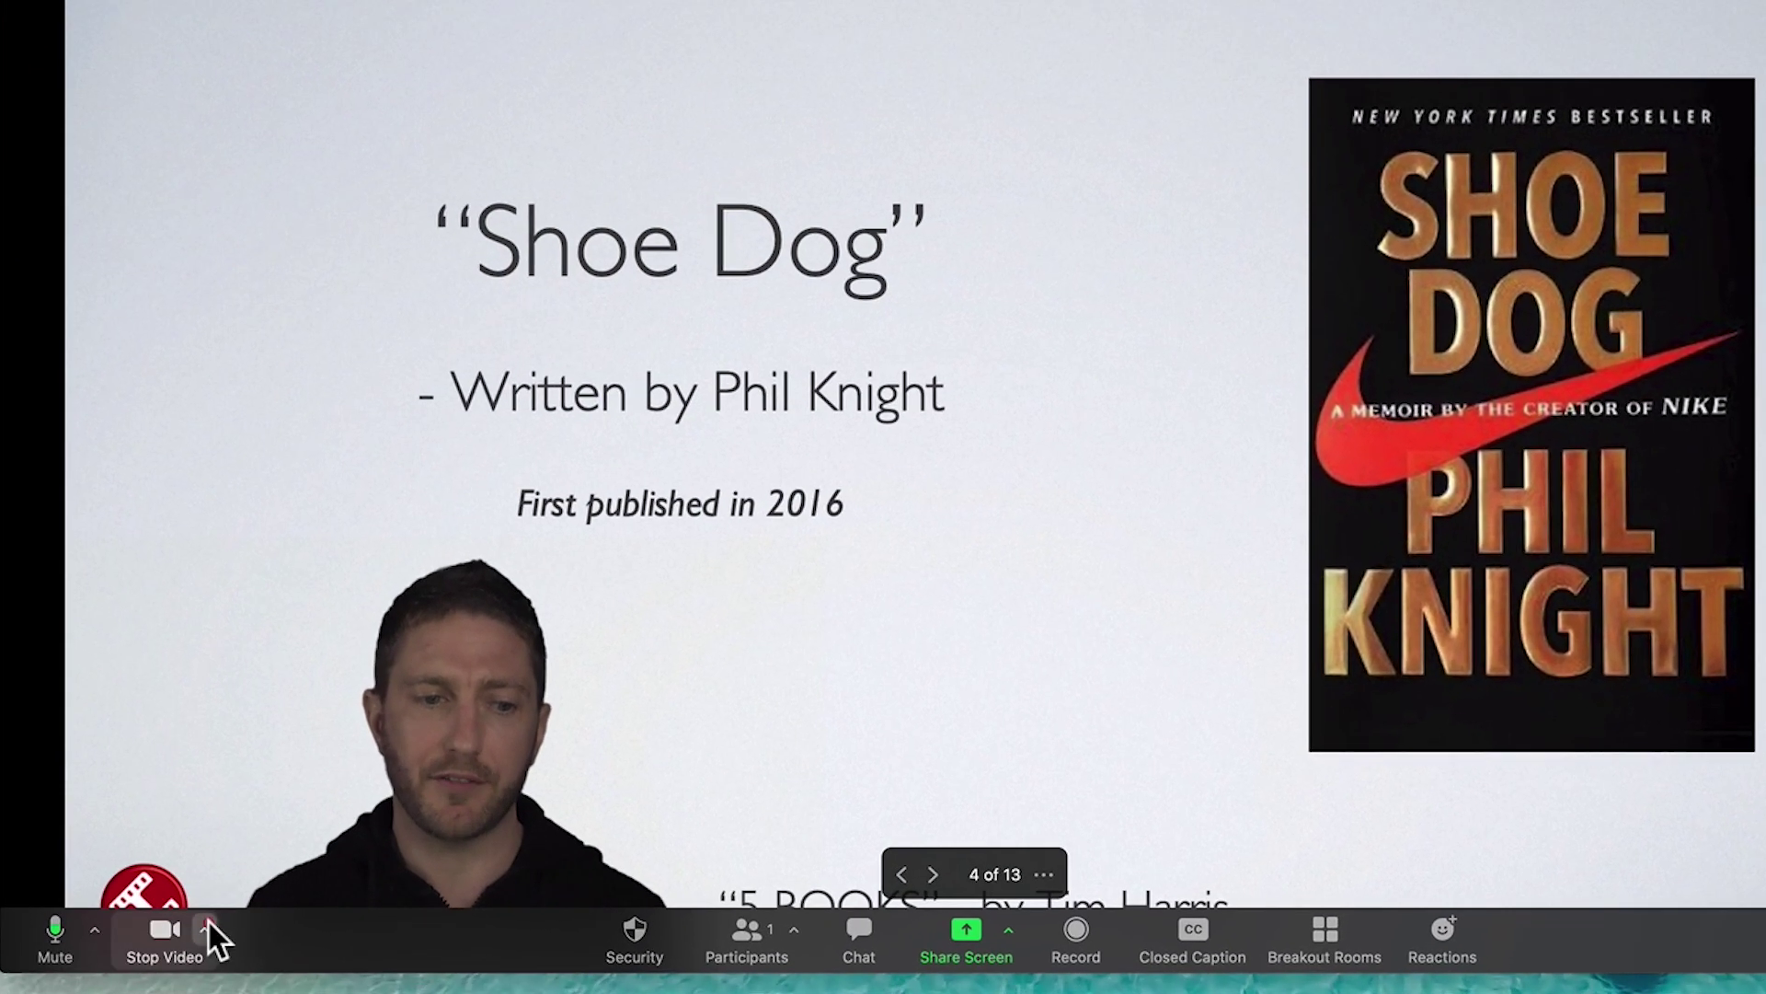
left_click(246, 956)
Enable Adjust for low light in Manual mode, raise its level, and close Video Settings.
left_click(266, 923)
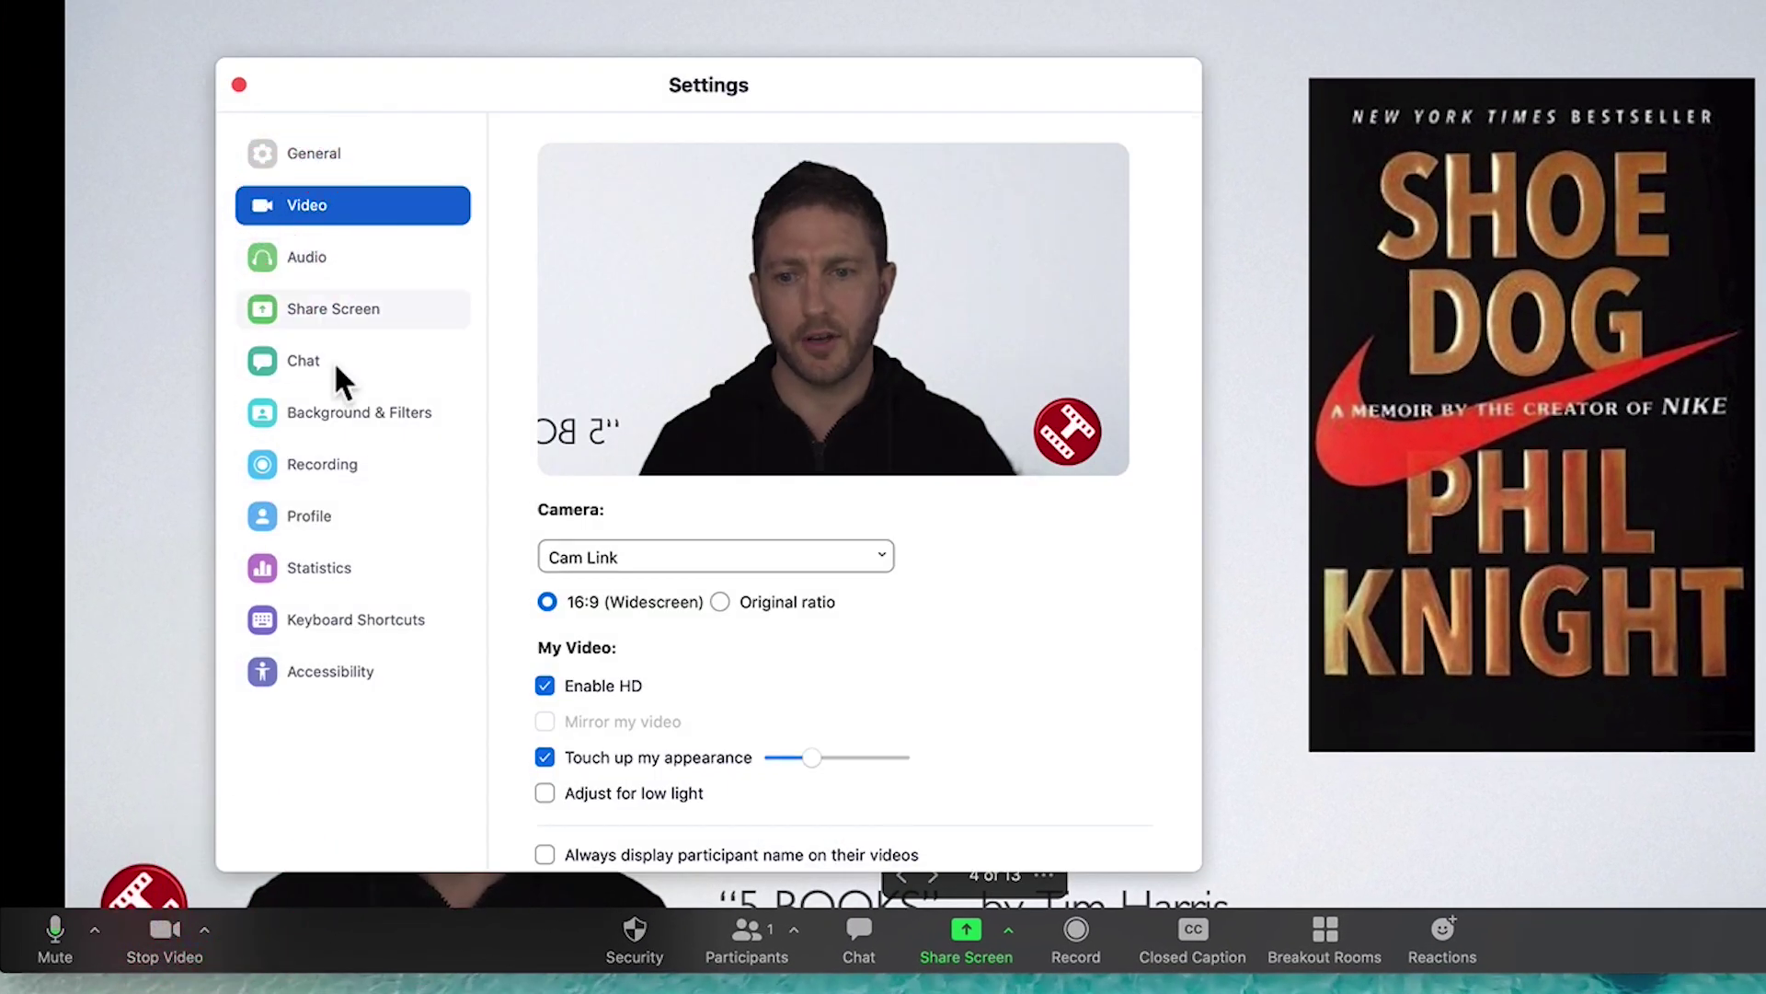
left_click(543, 793)
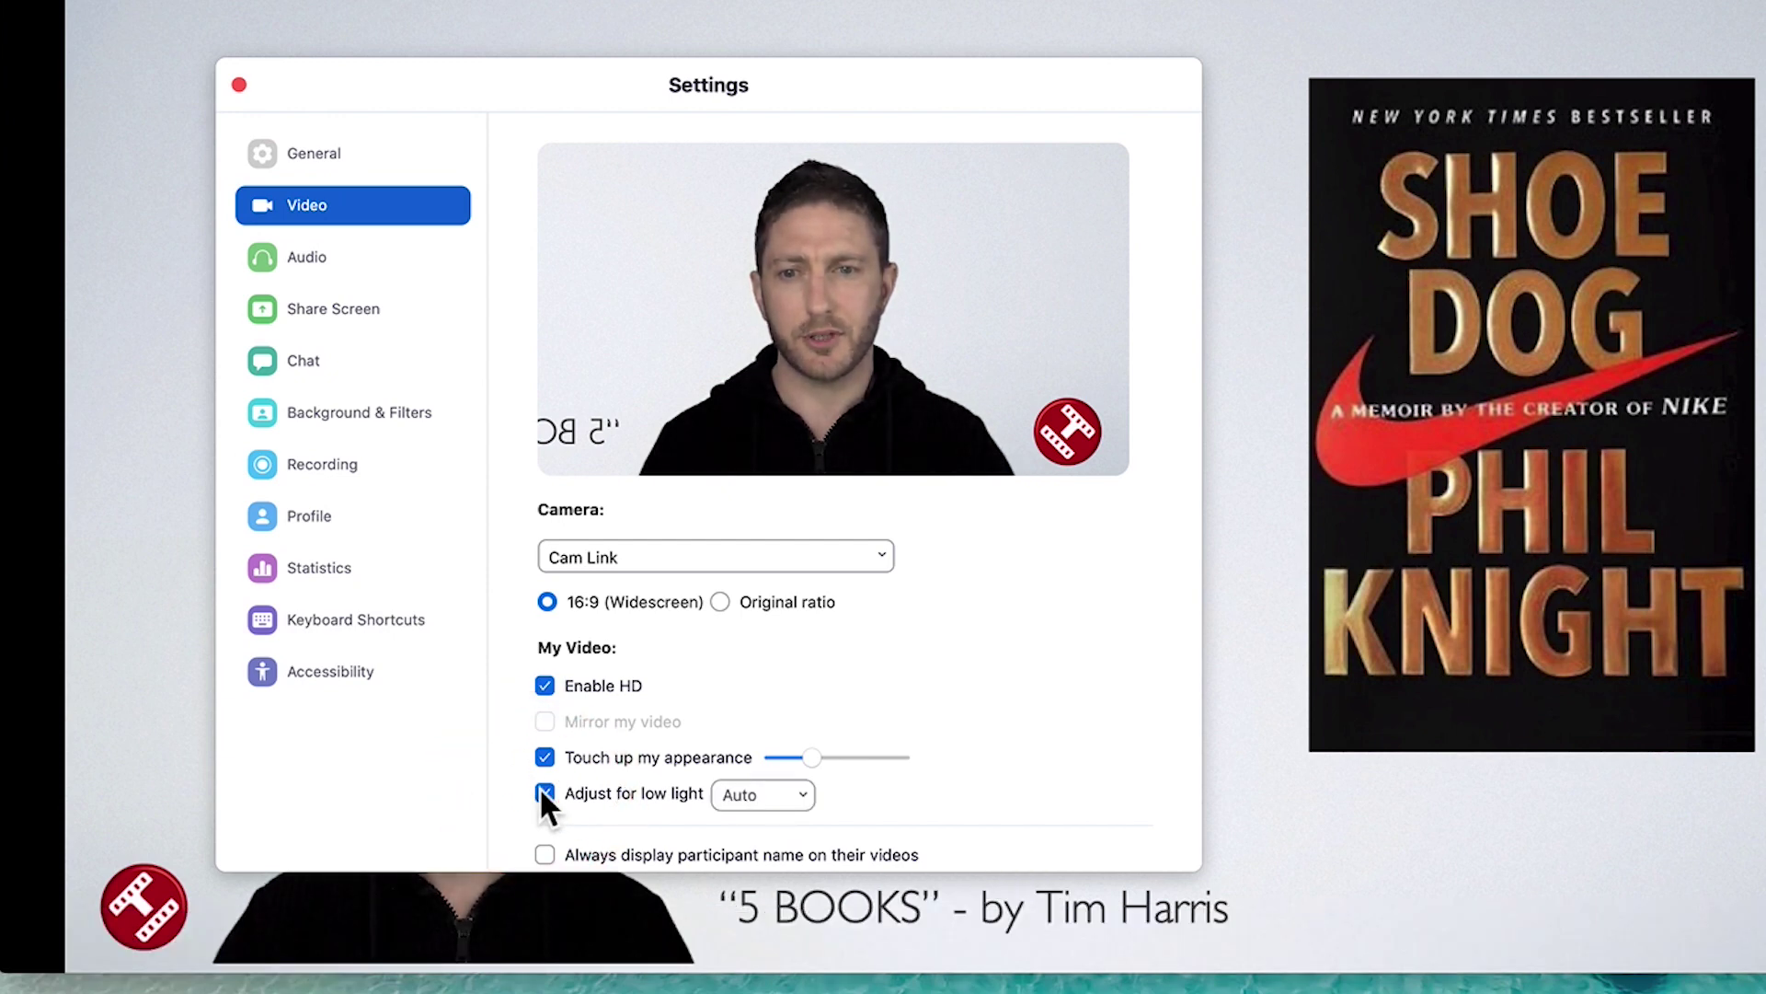
left_click(542, 793)
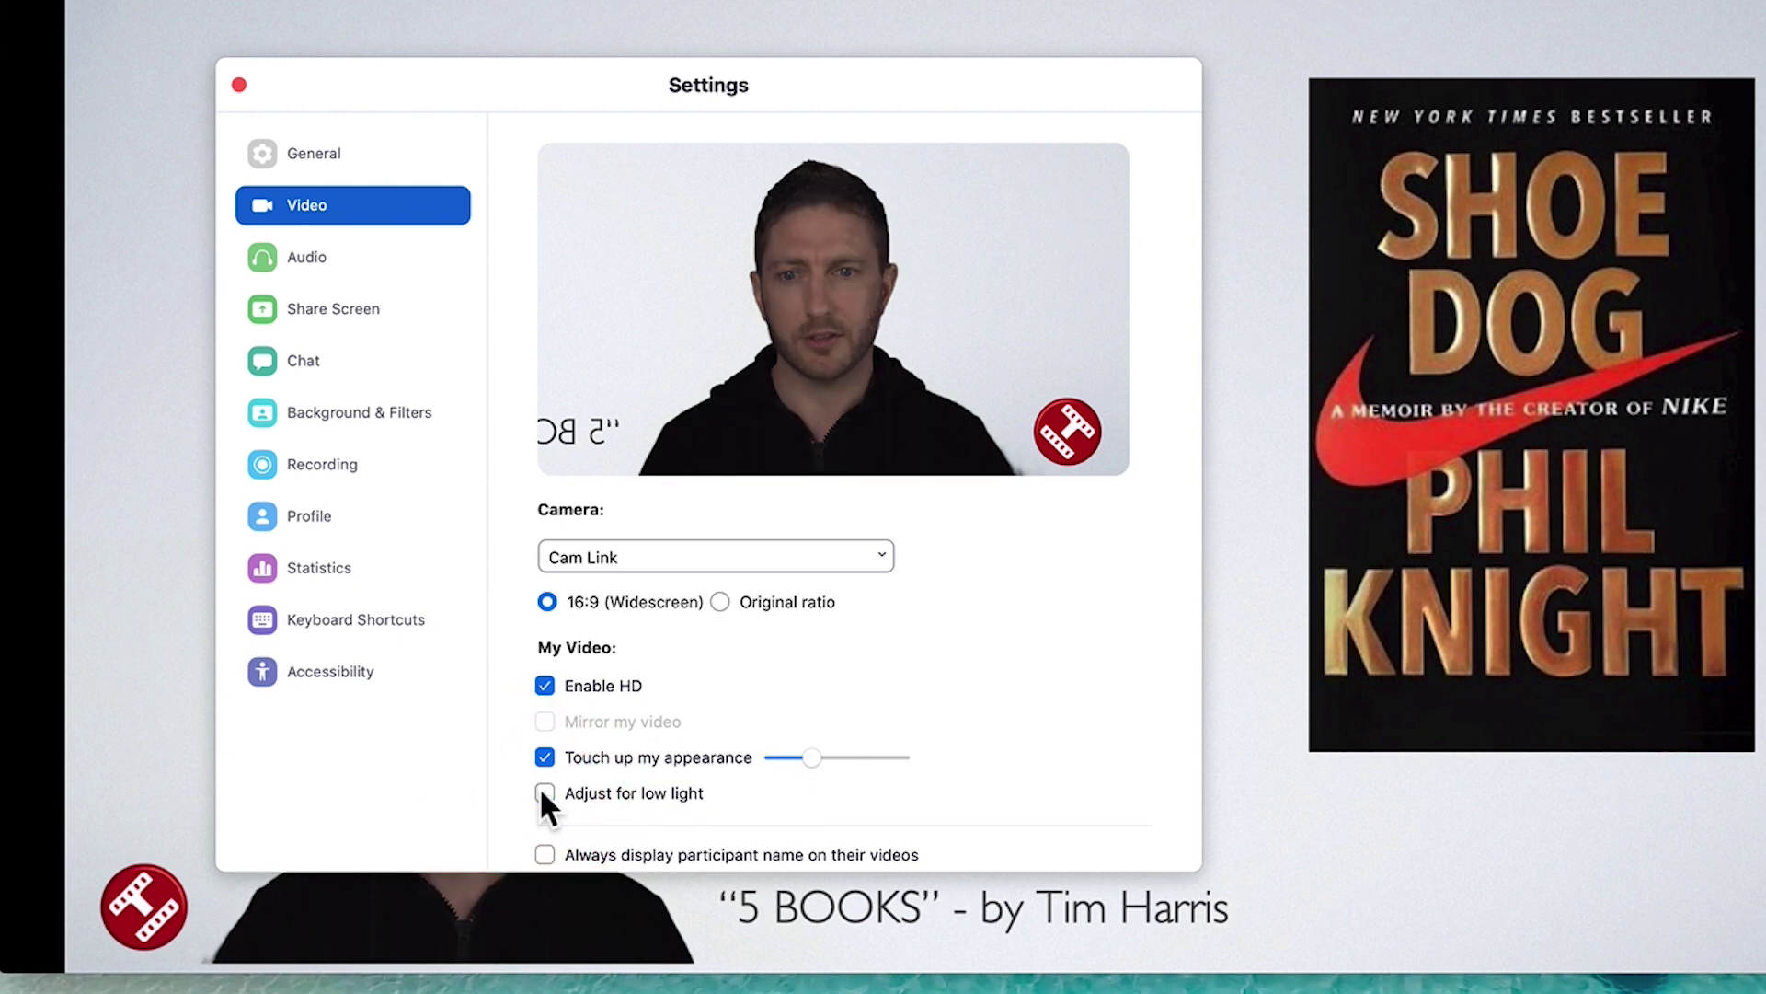
left_click(543, 793)
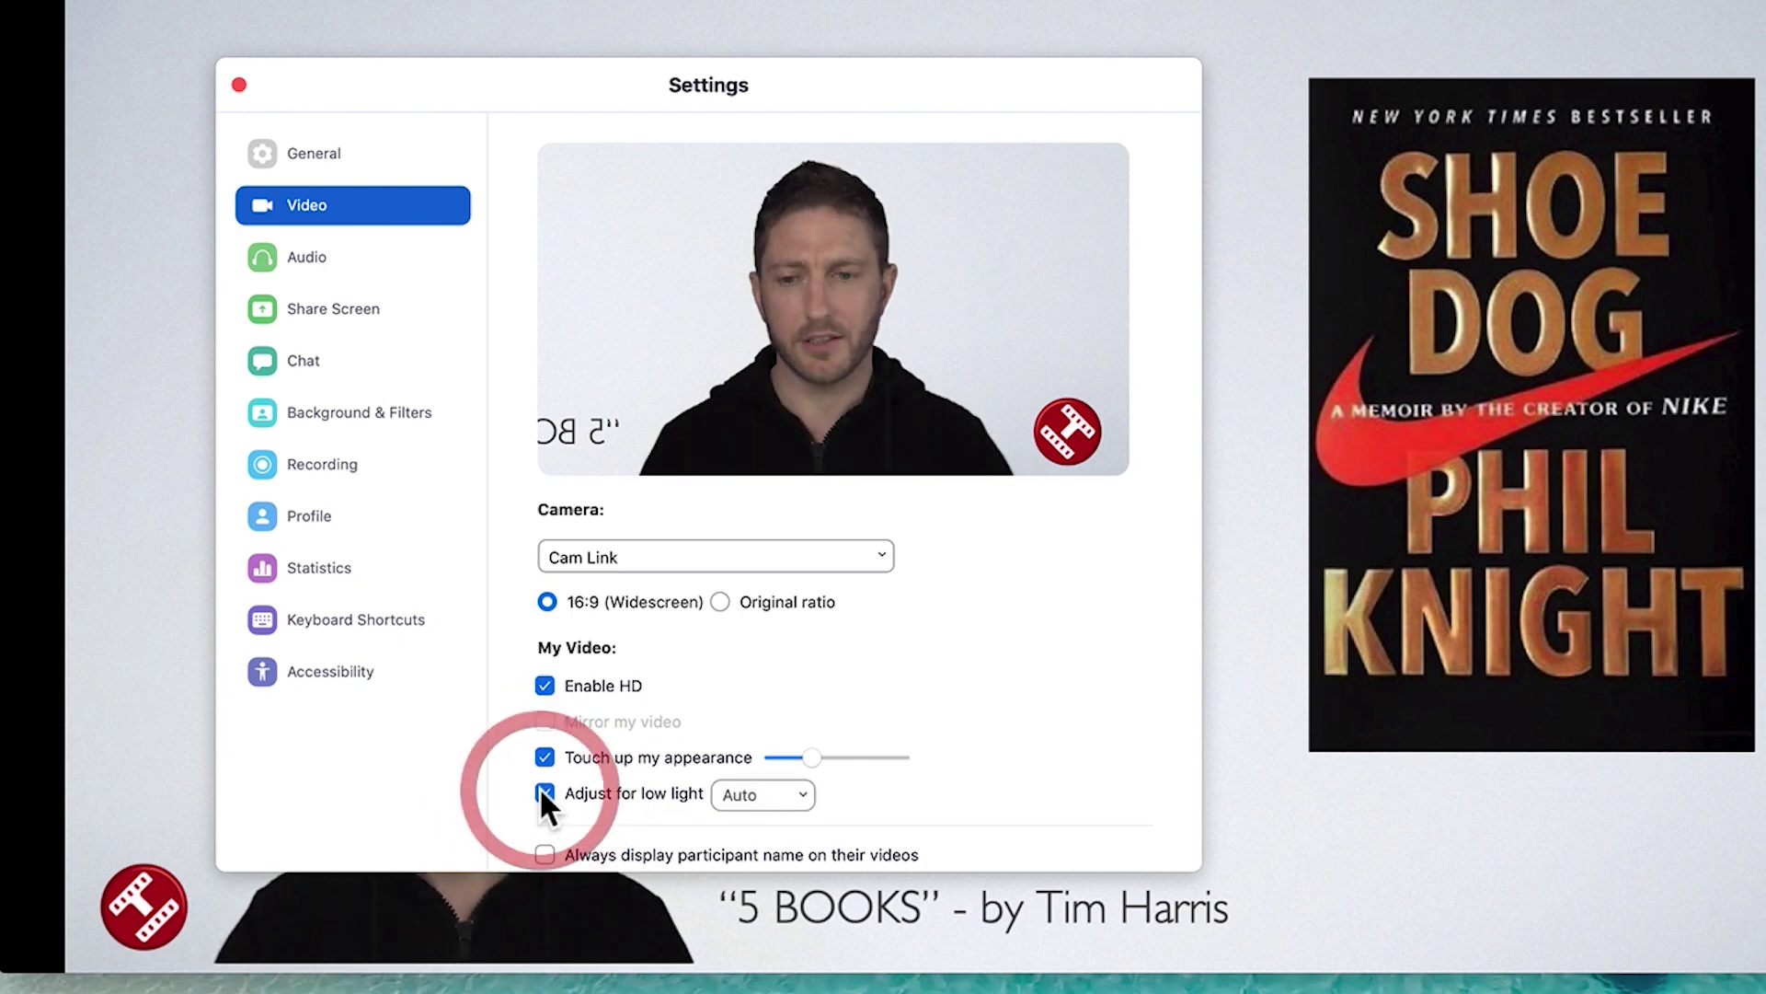
left_click(738, 791)
left_click(758, 867)
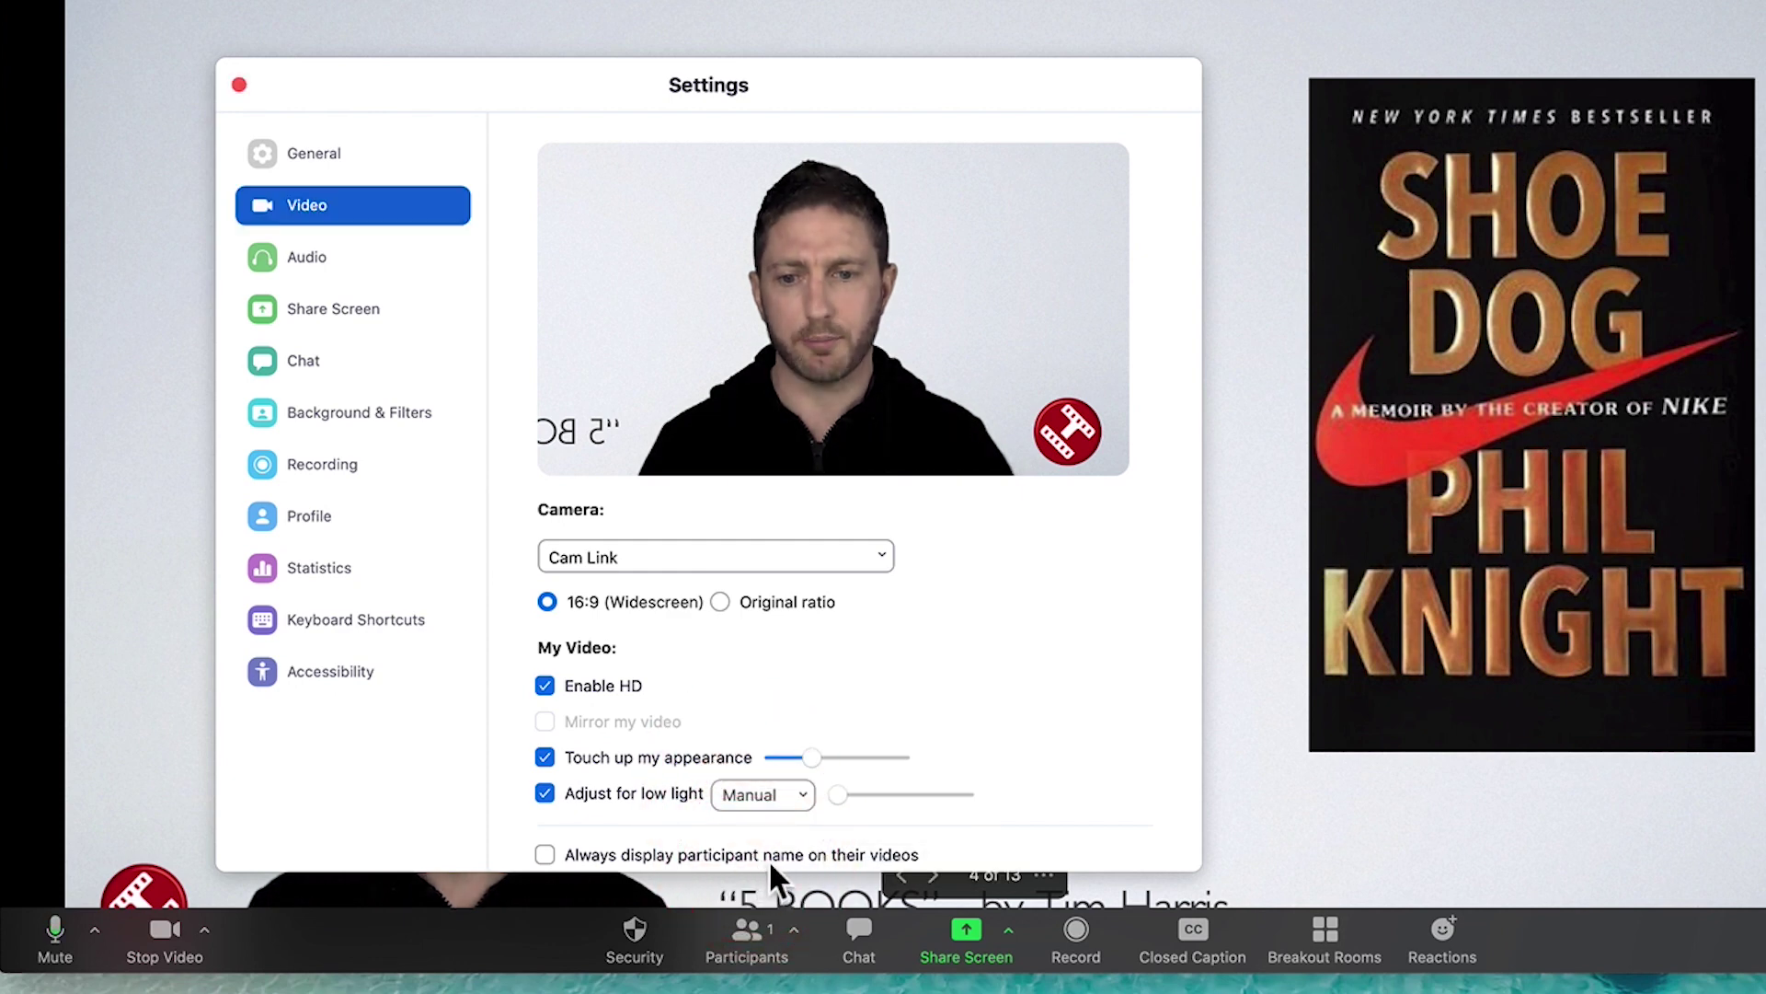
left_click_drag(857, 788, 909, 771)
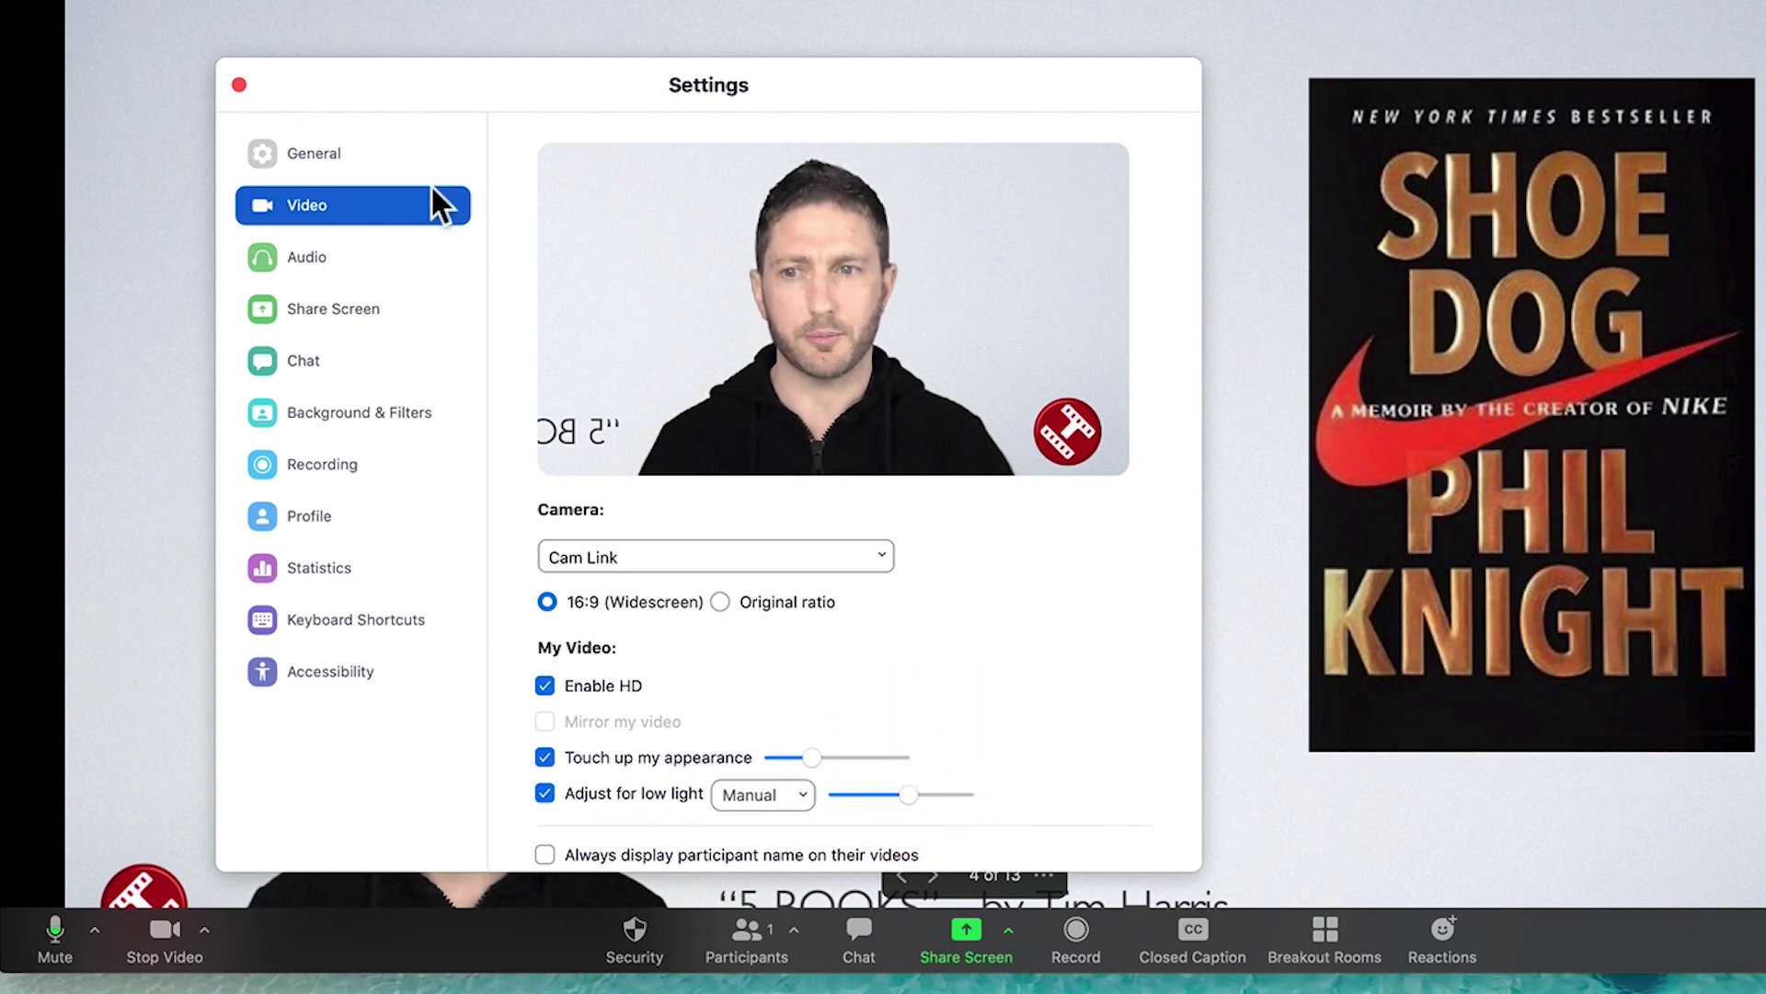
left_click(237, 83)
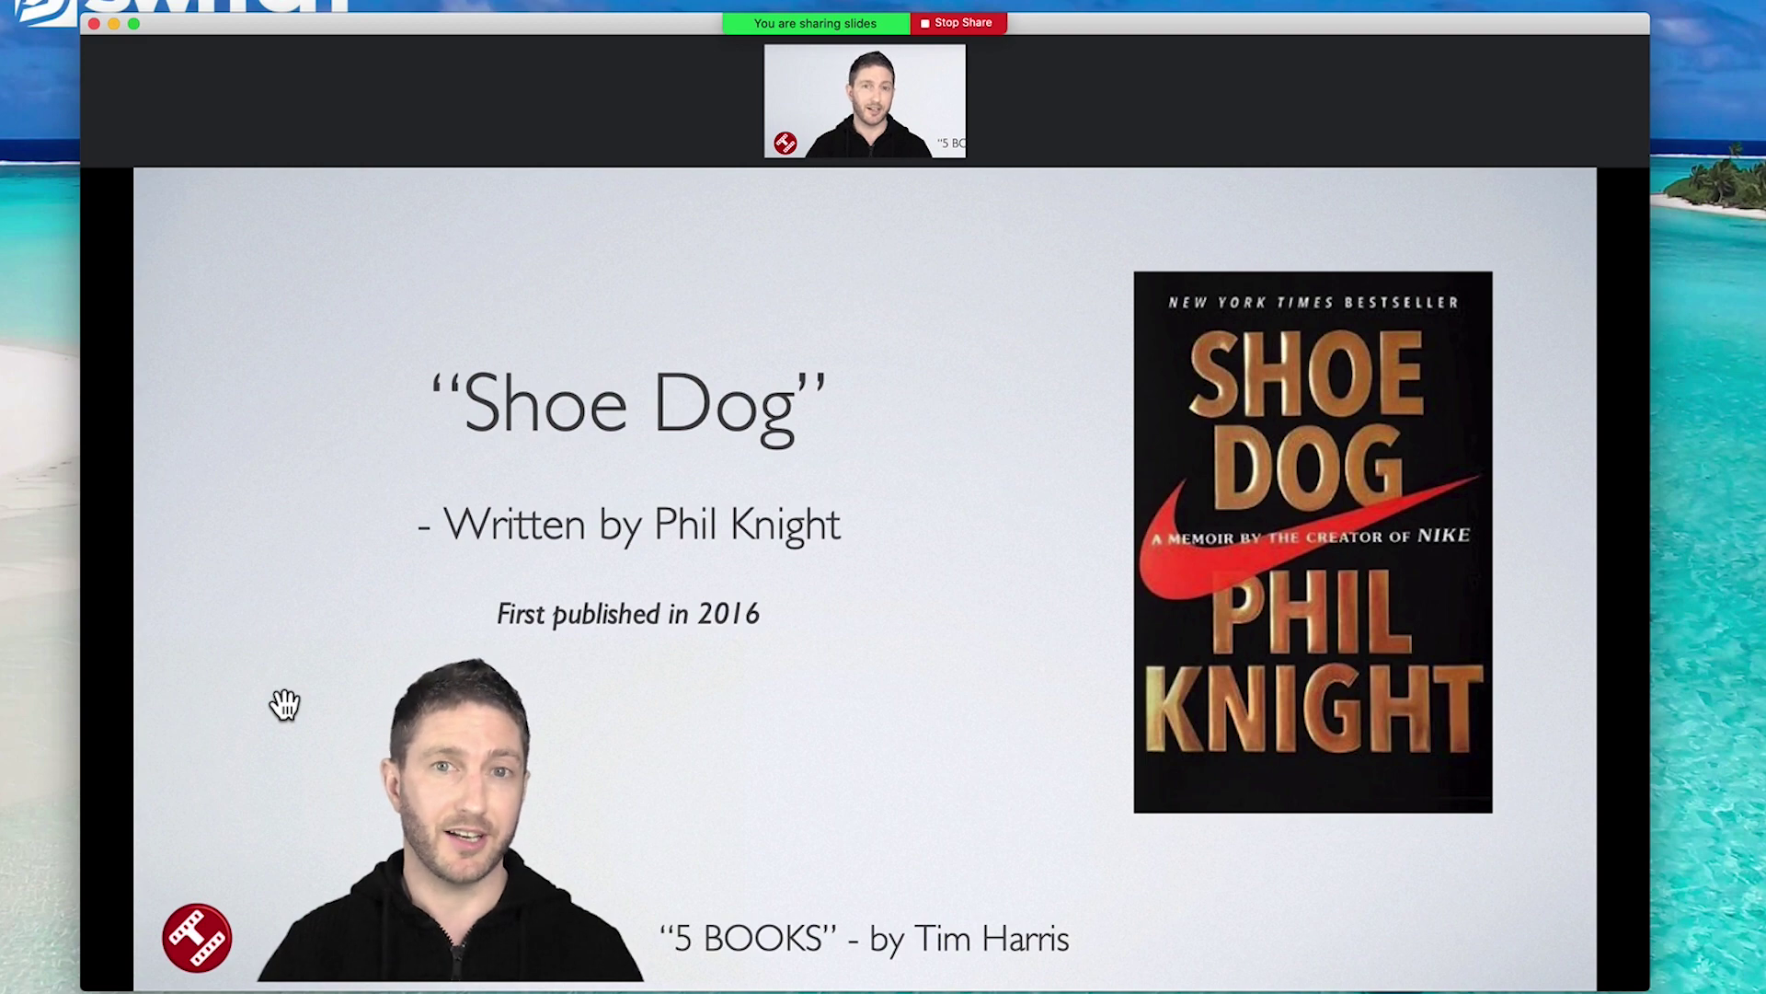
Uncheck Adjust for low light in Zoom's video settings, then close the settings window.
left_click(244, 955)
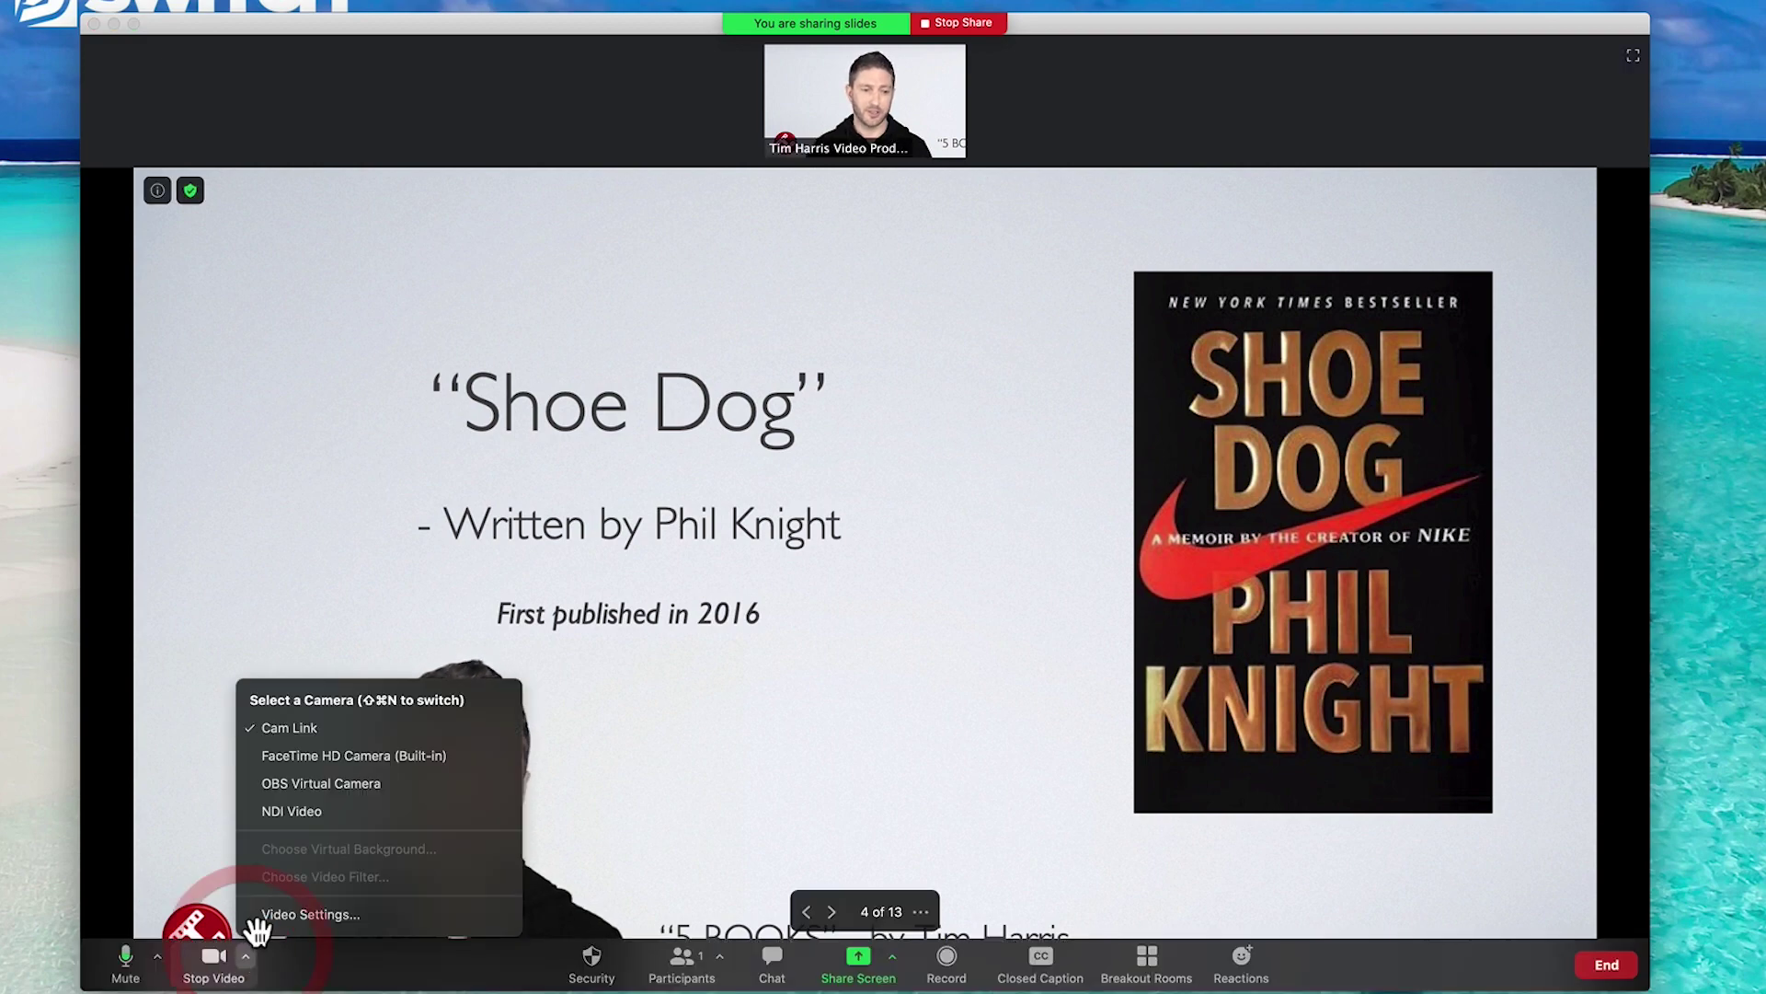
left_click(261, 925)
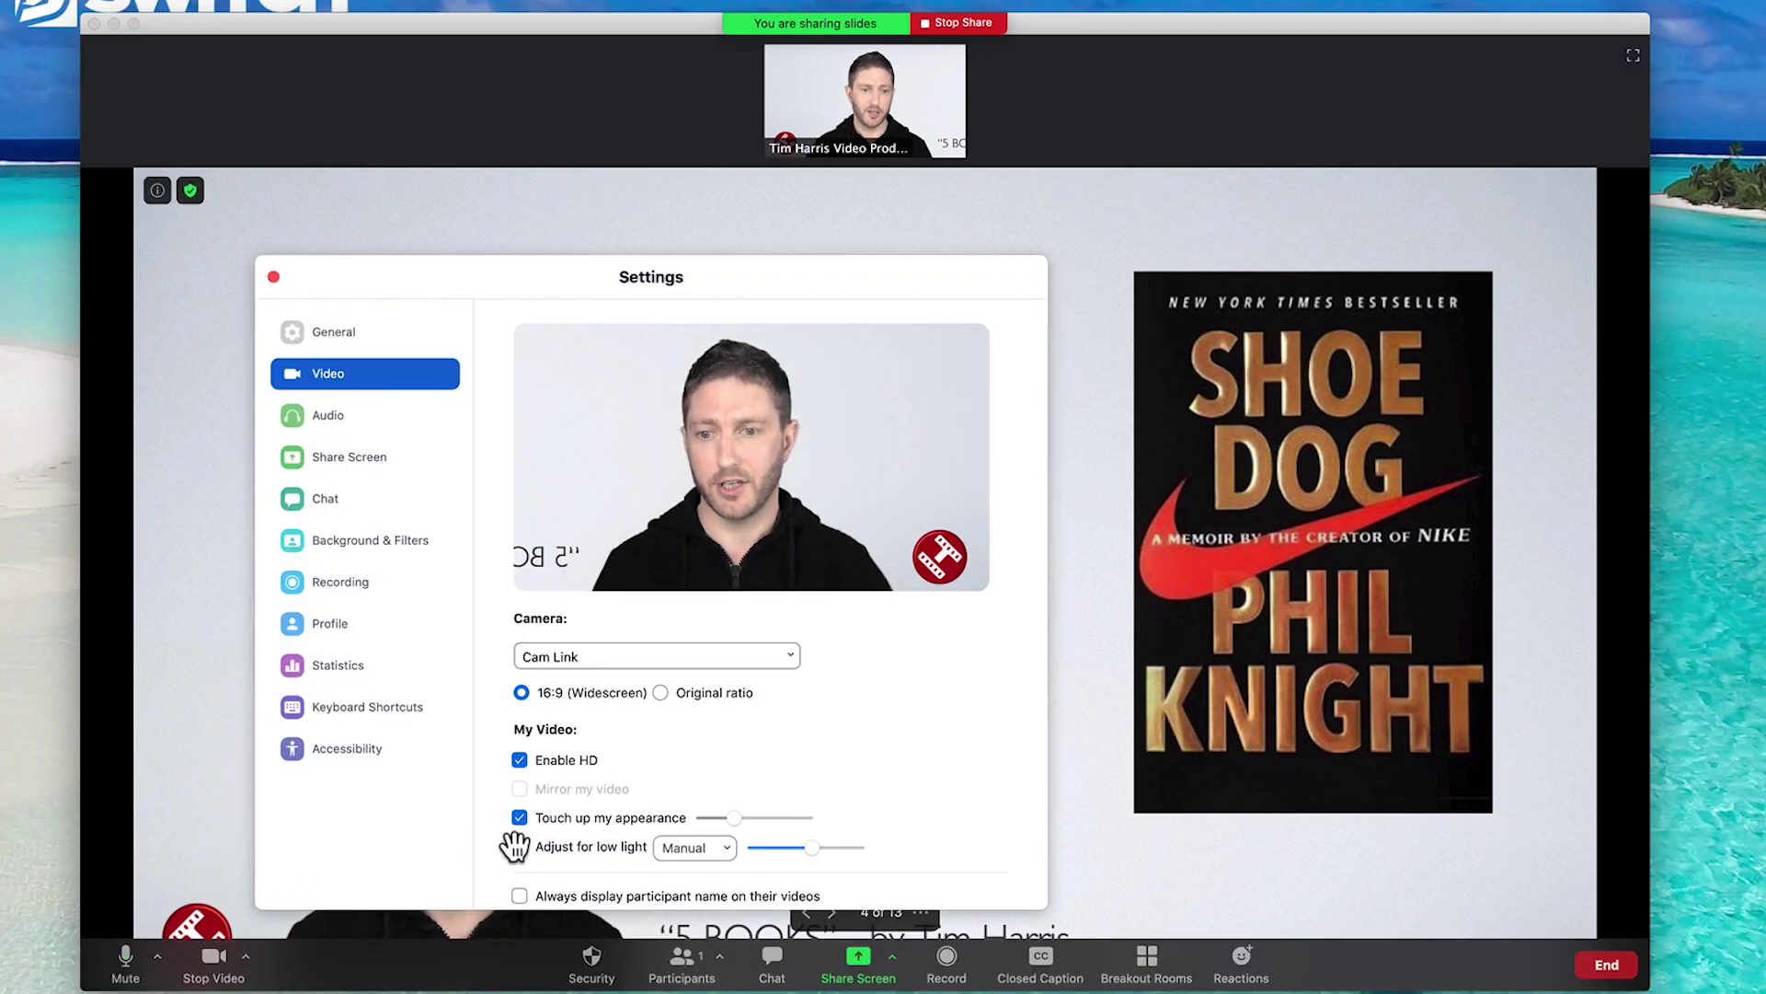
left_click(518, 845)
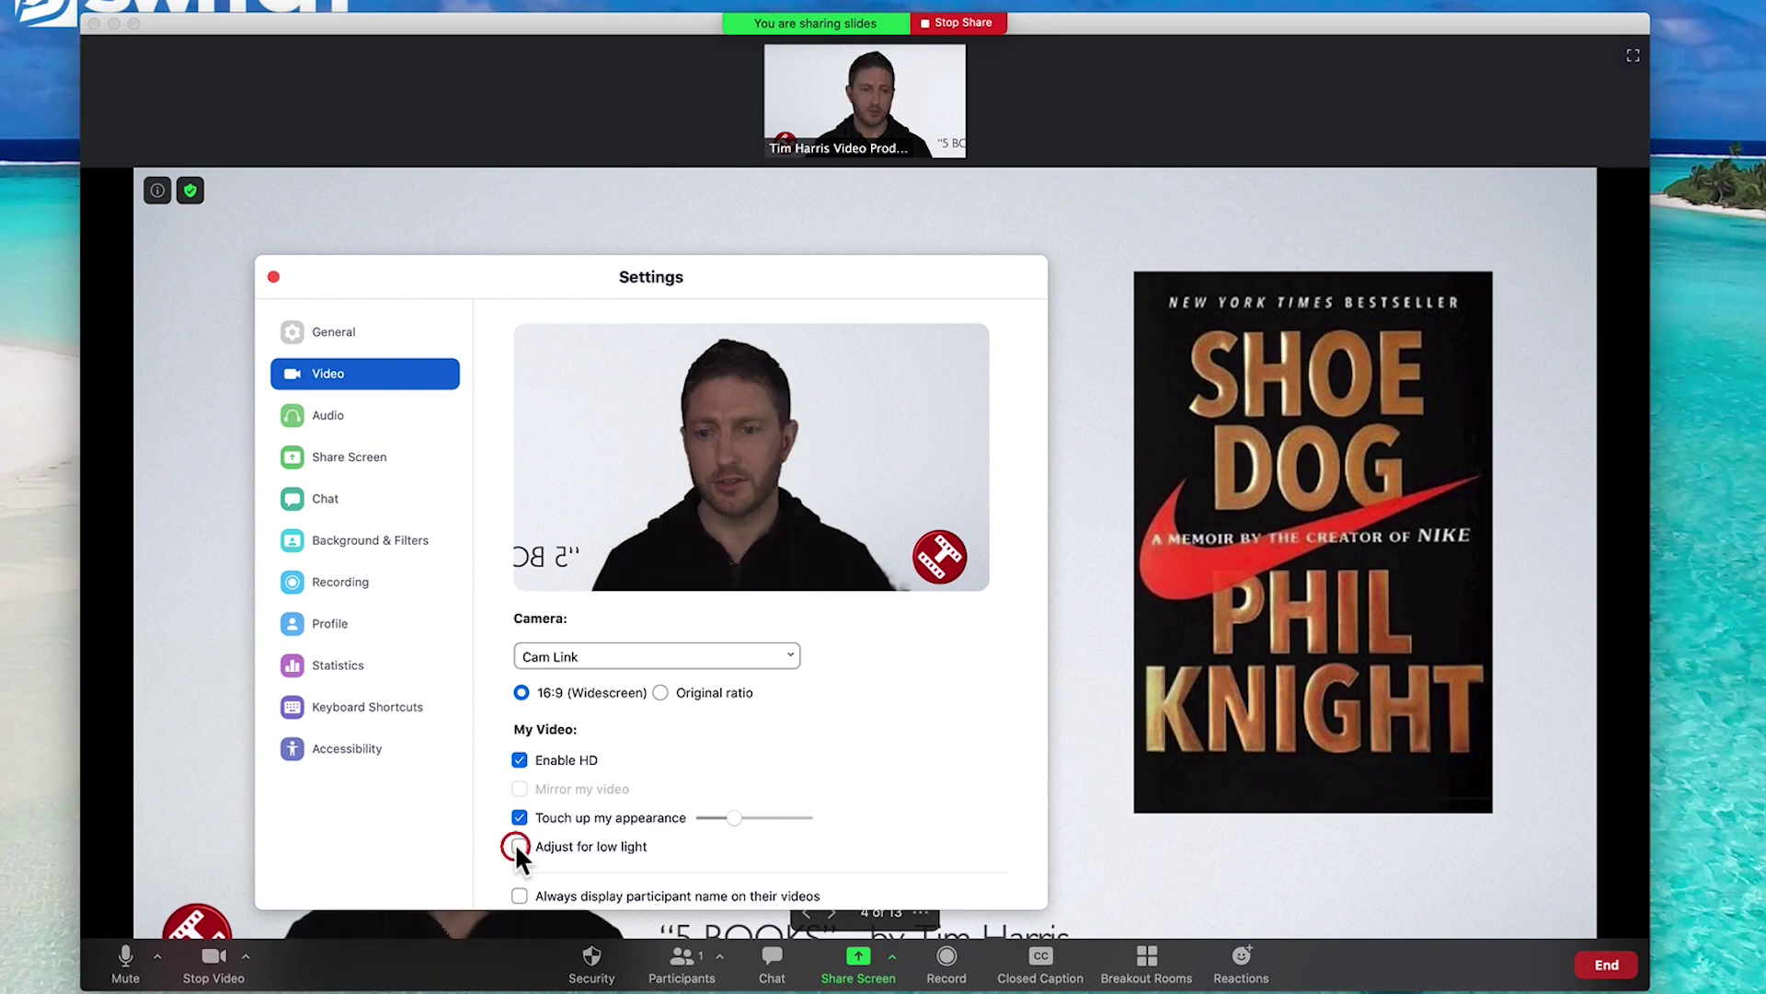
left_click(274, 276)
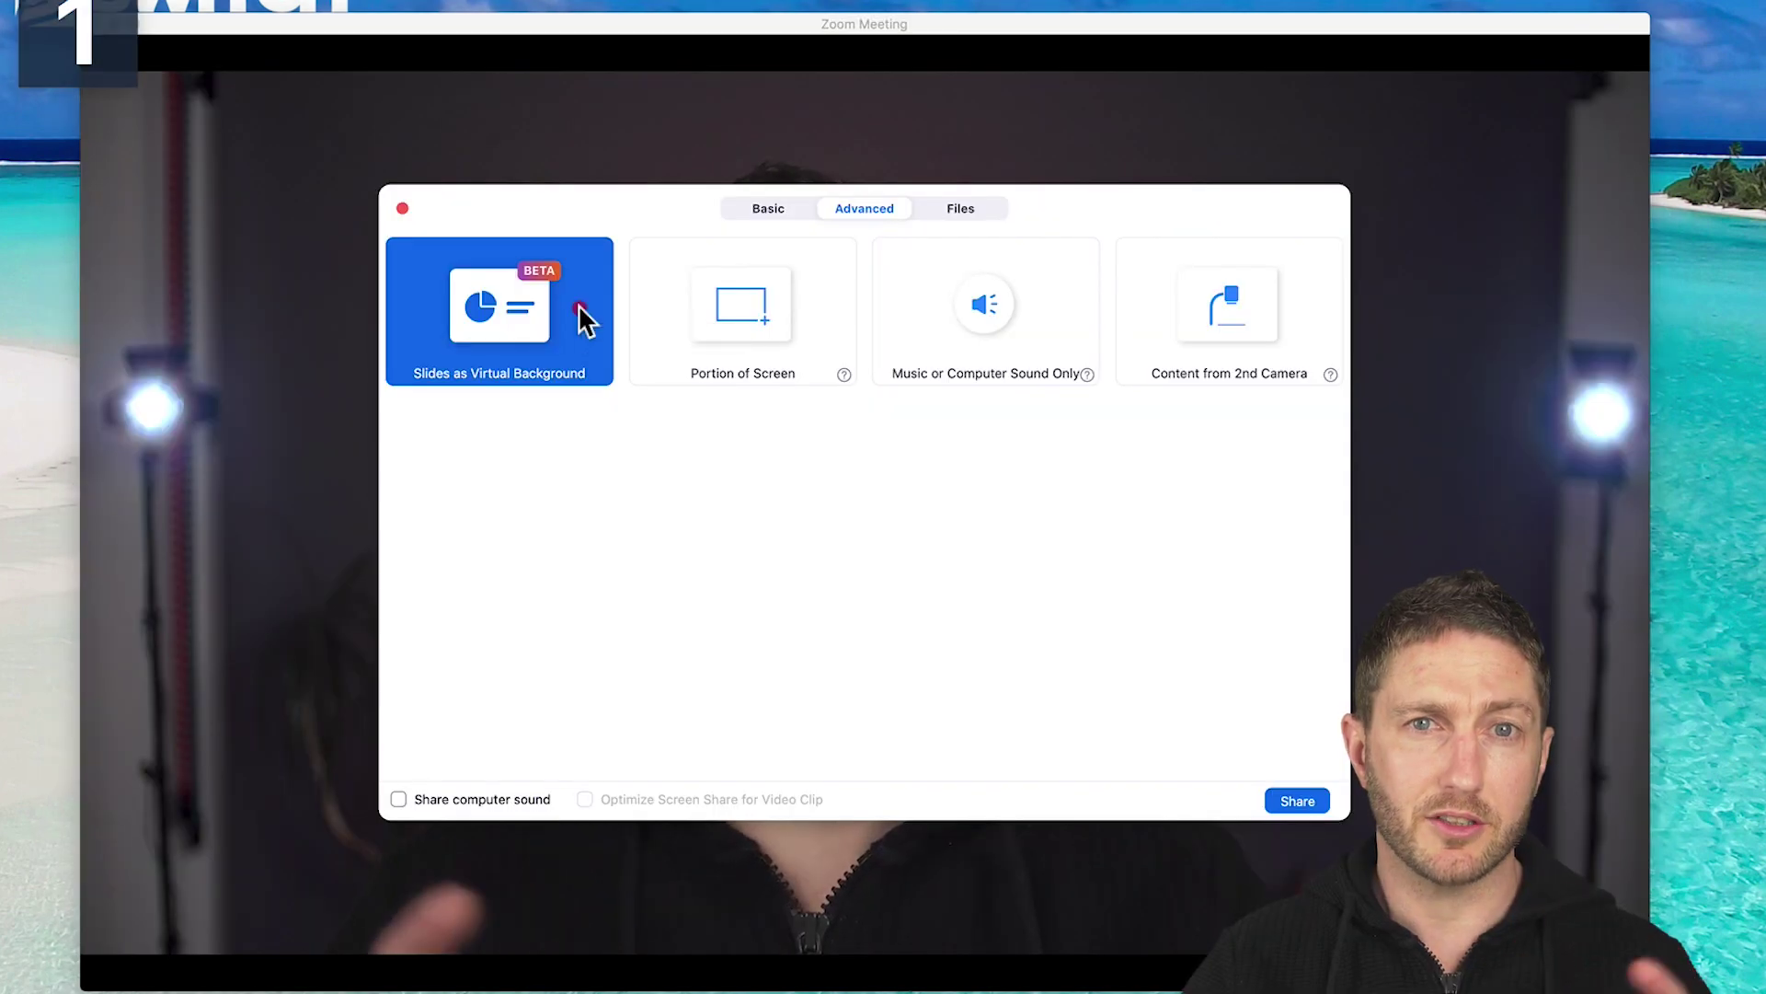
Choose Slides as Virtual Background and load the RECOMMENDED BOOKS - Keynote file.
left_click(580, 318)
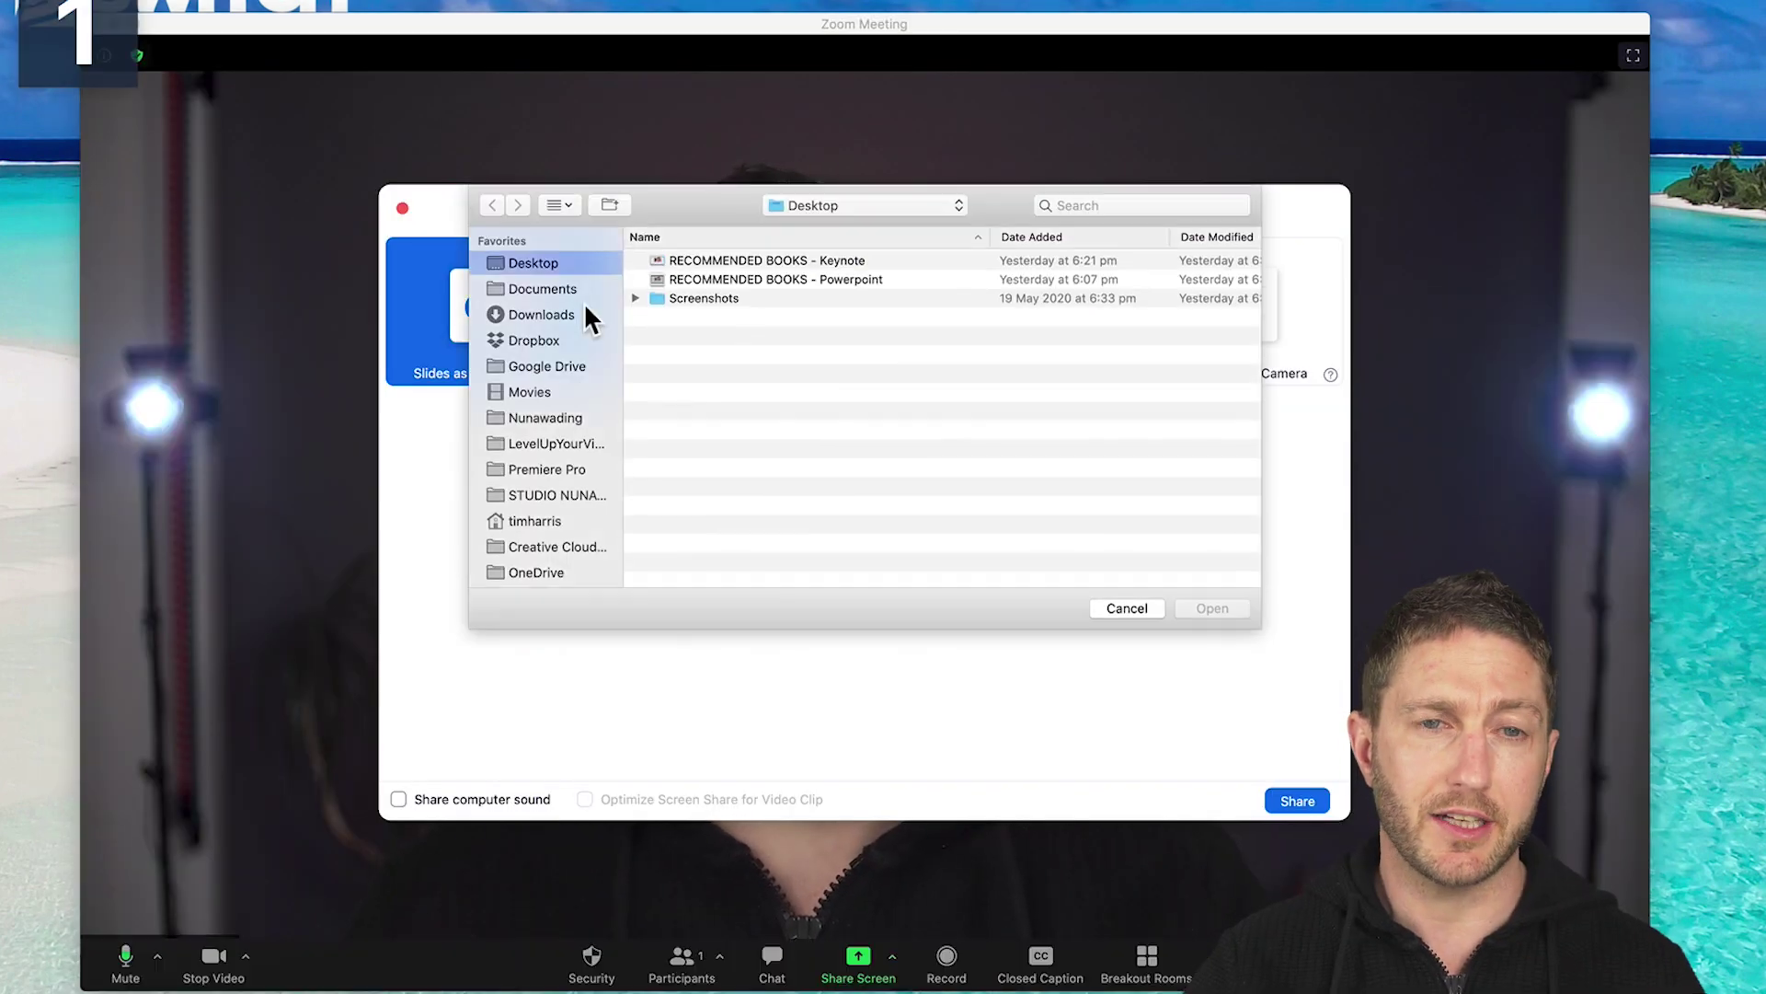
left_click(738, 260)
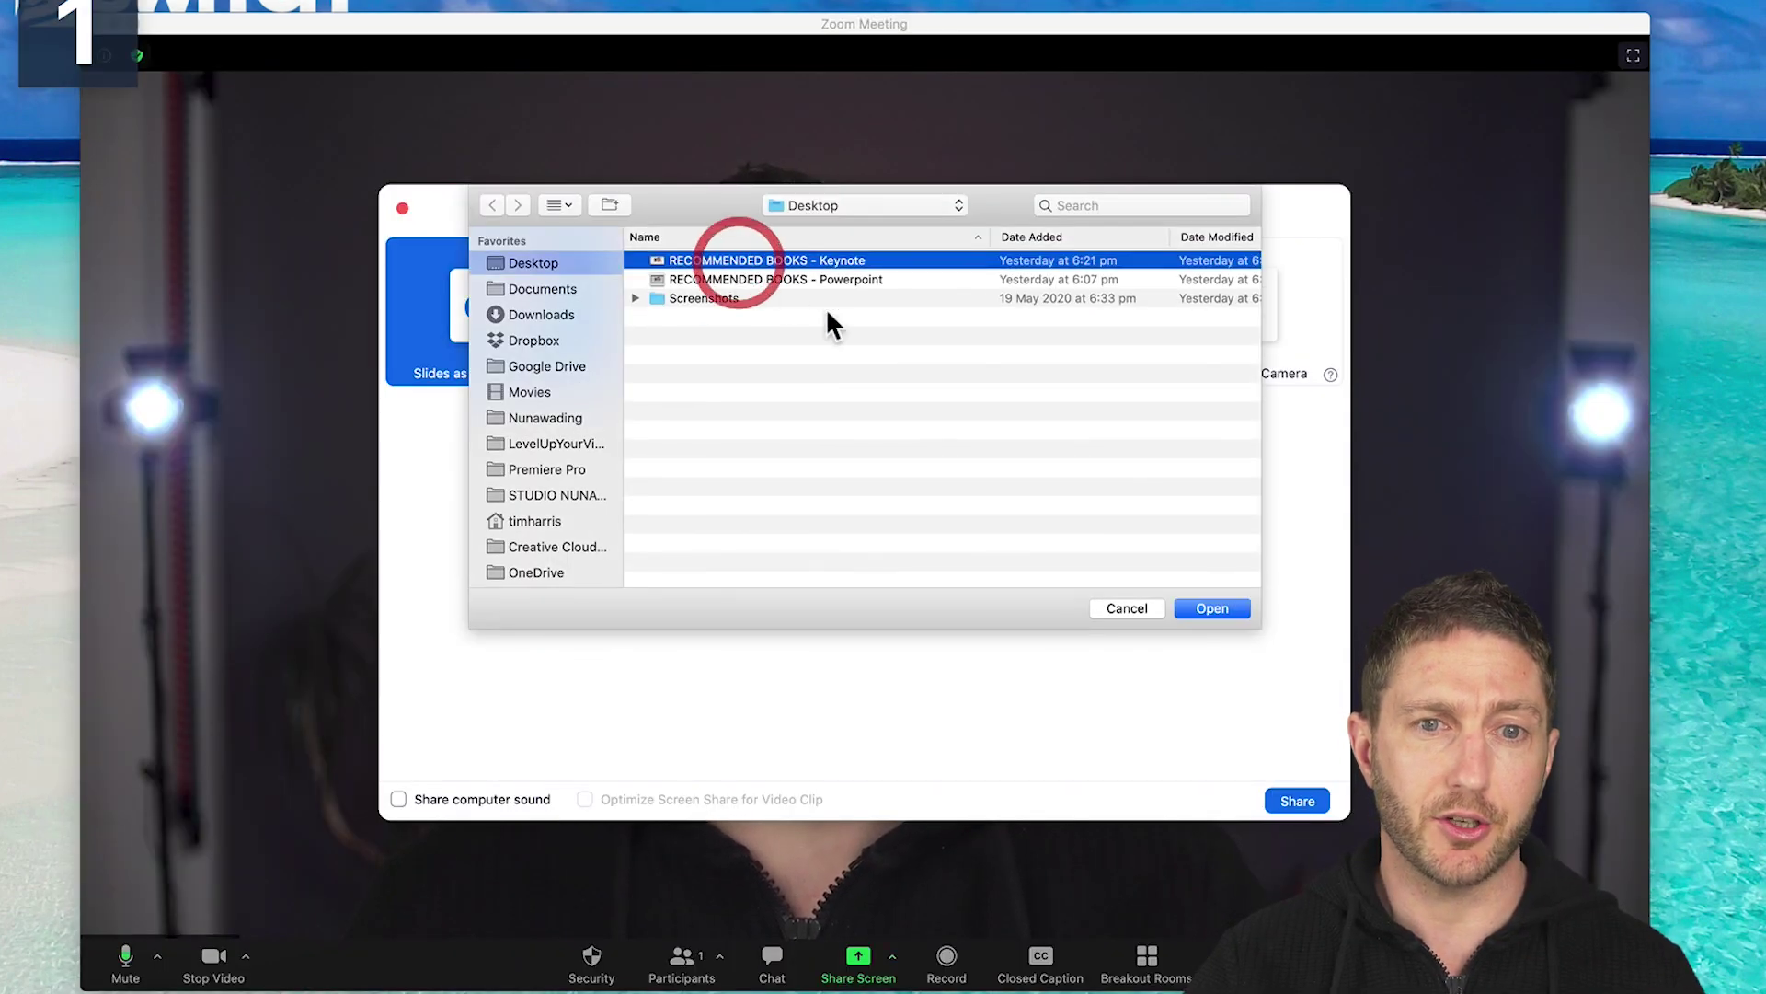
left_click(1209, 607)
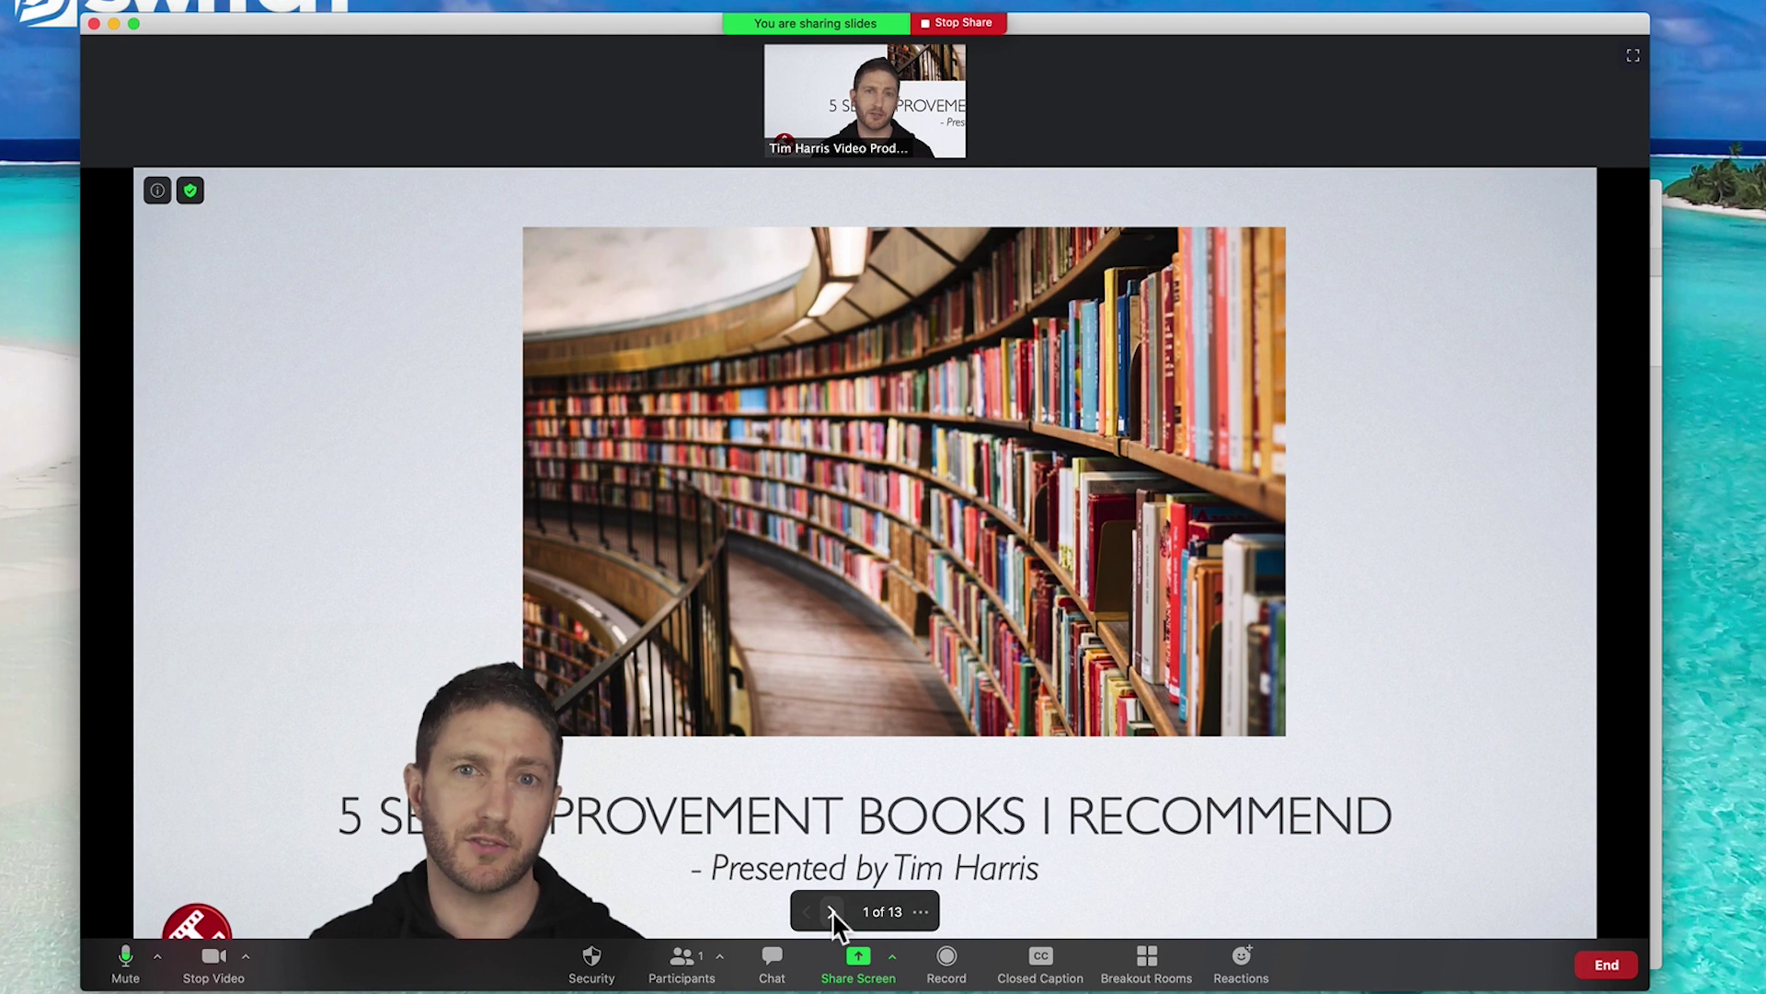
Advance past the Shoe Dog and Science of Getting Rich slides to slide 8, The Power of Now.
left_click(832, 910)
left_click(832, 909)
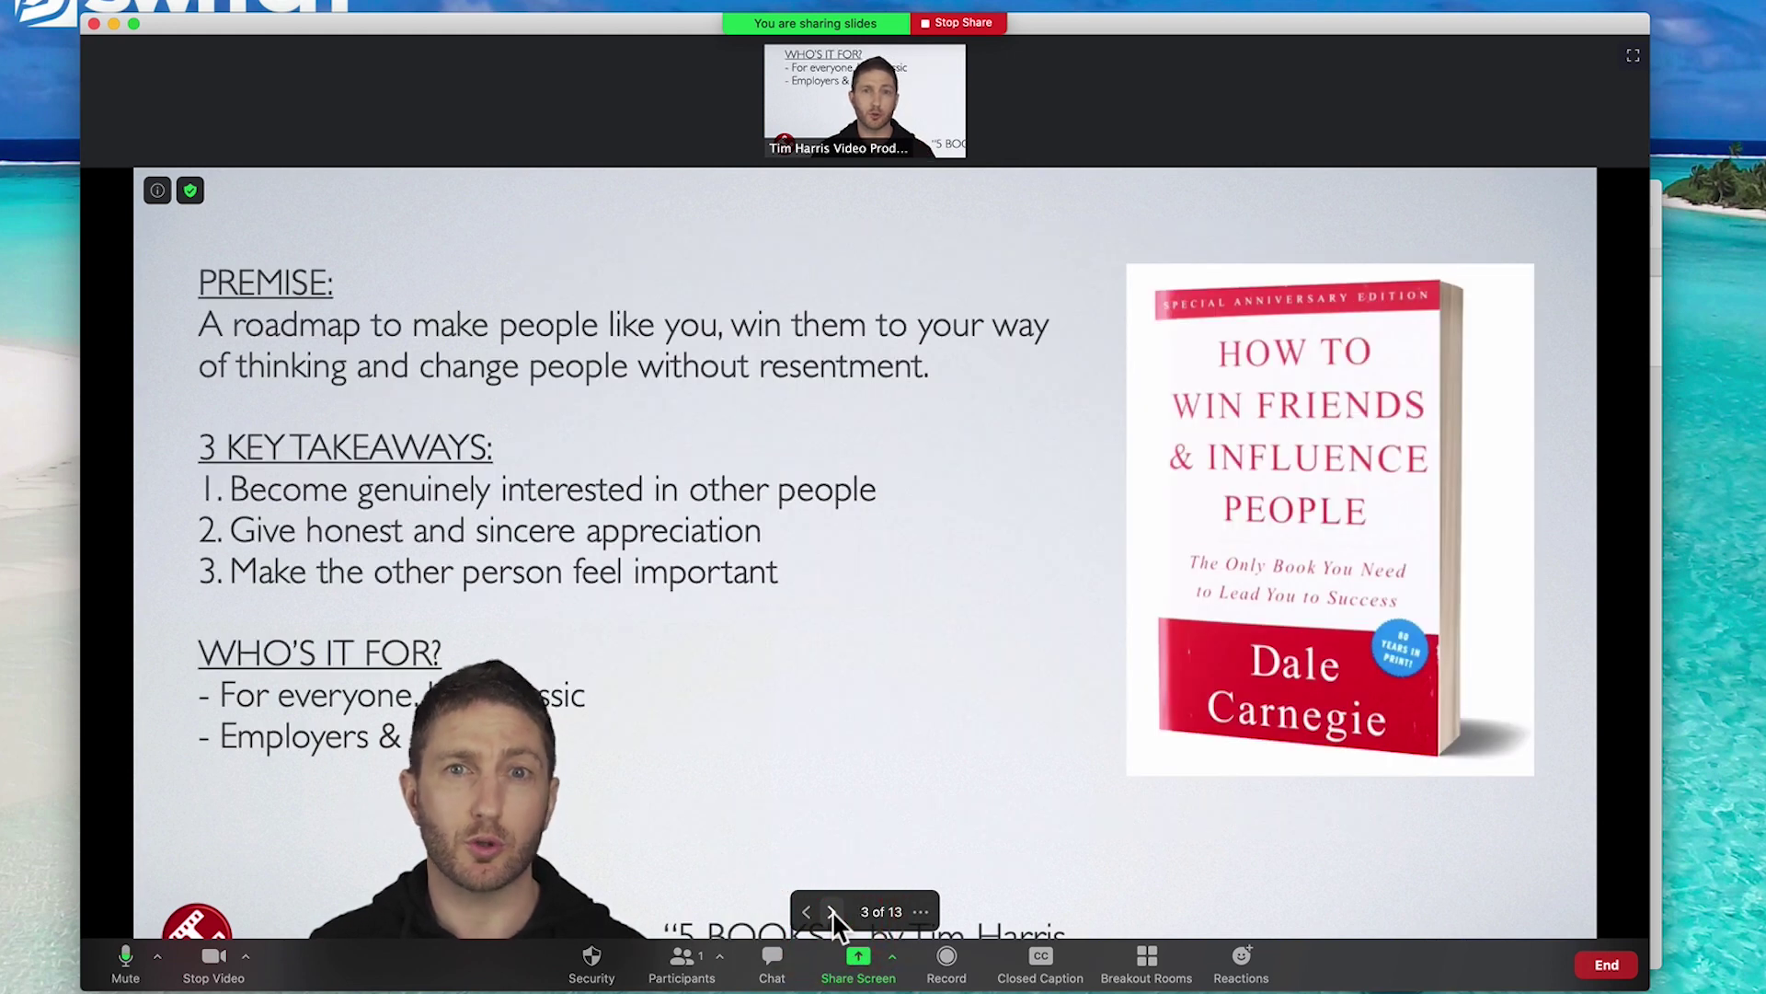
left_click(831, 910)
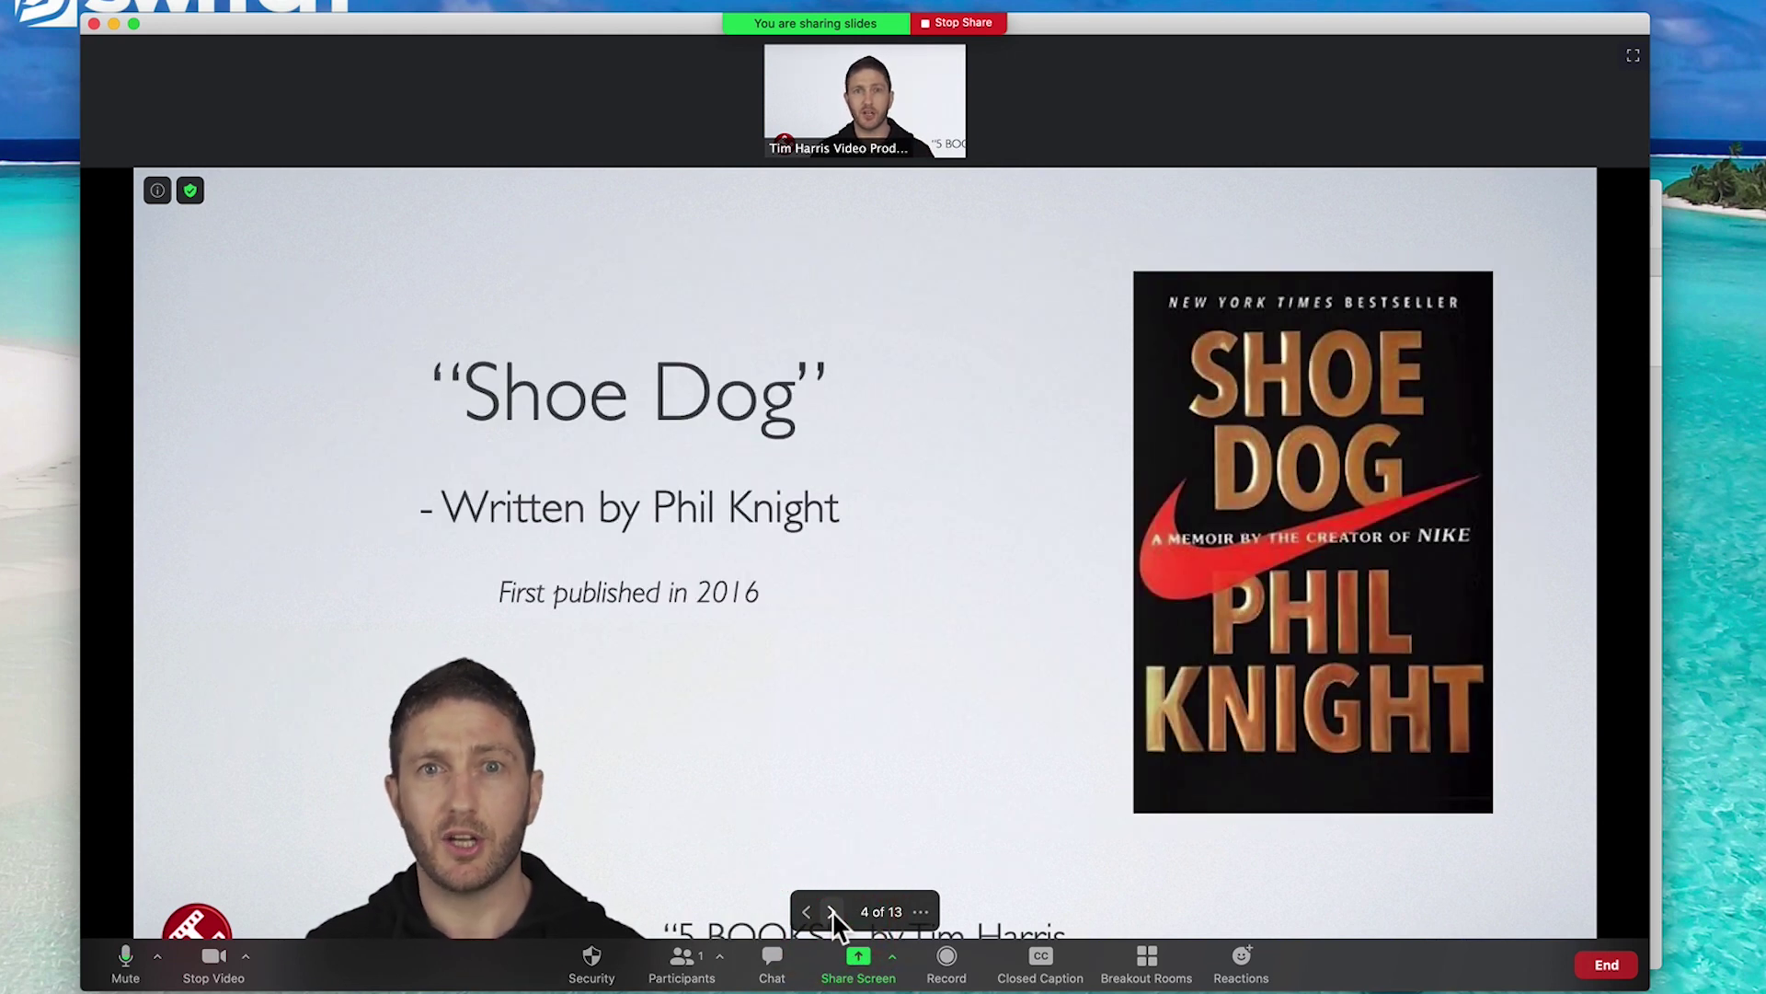
left_click(832, 910)
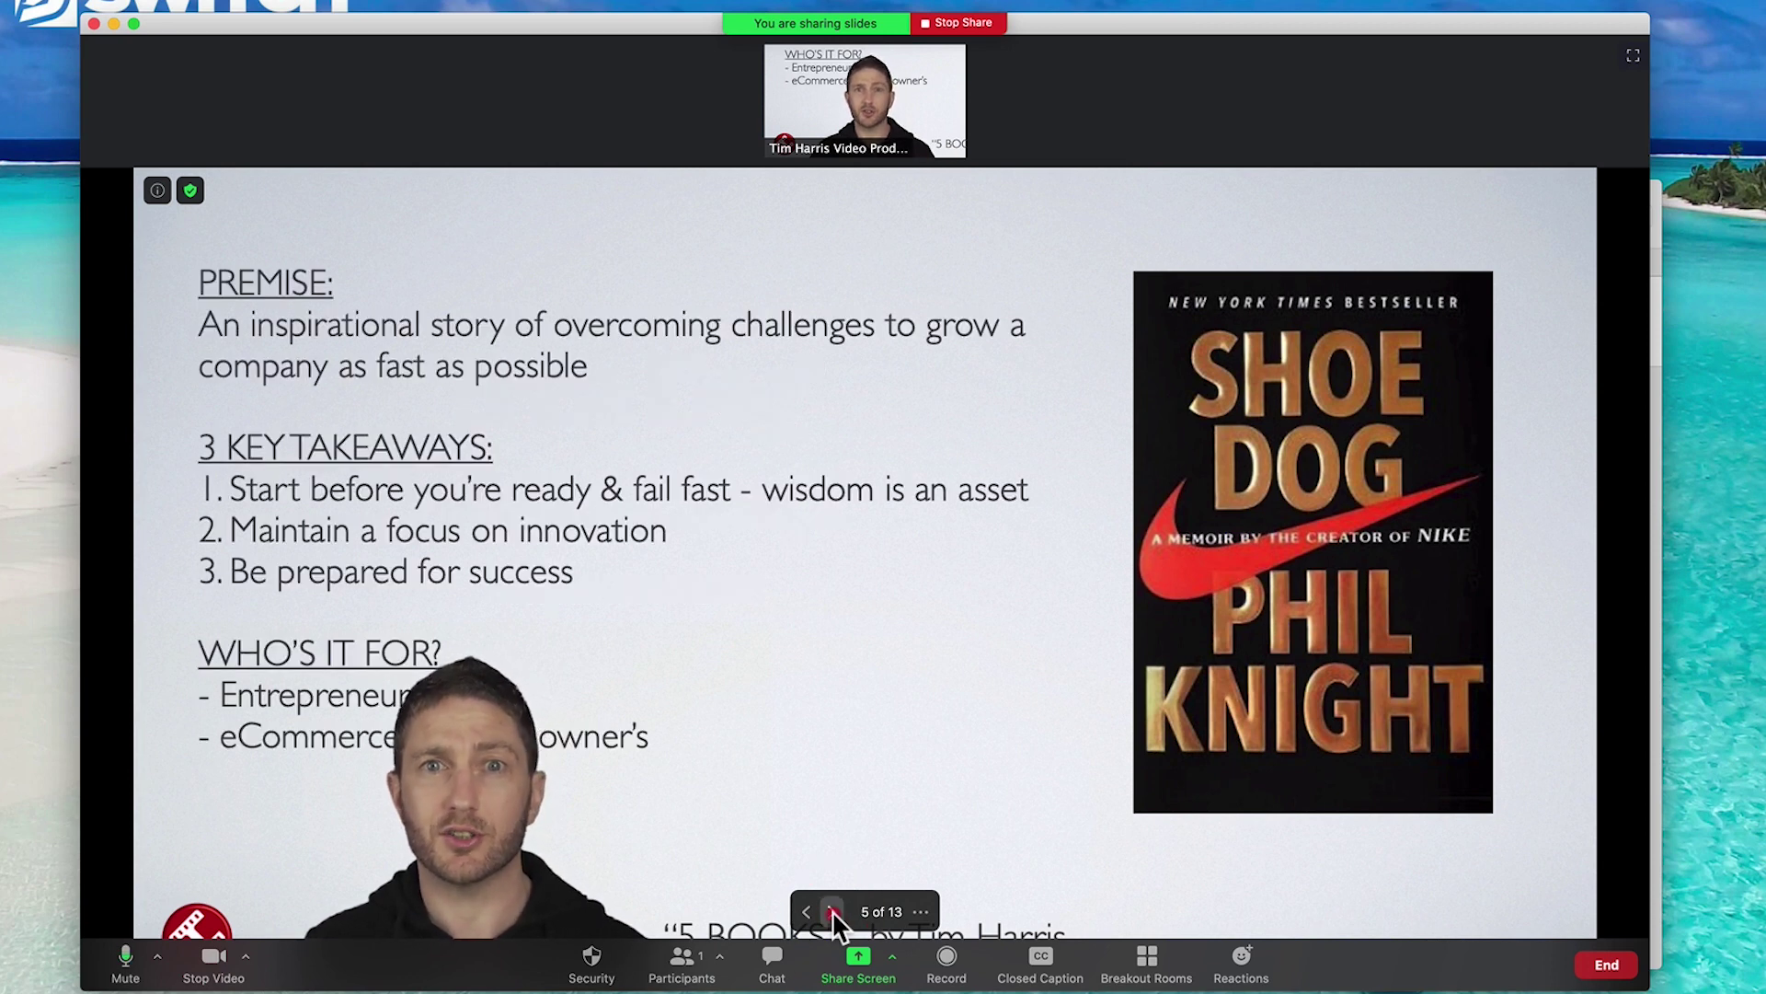
left_click(832, 909)
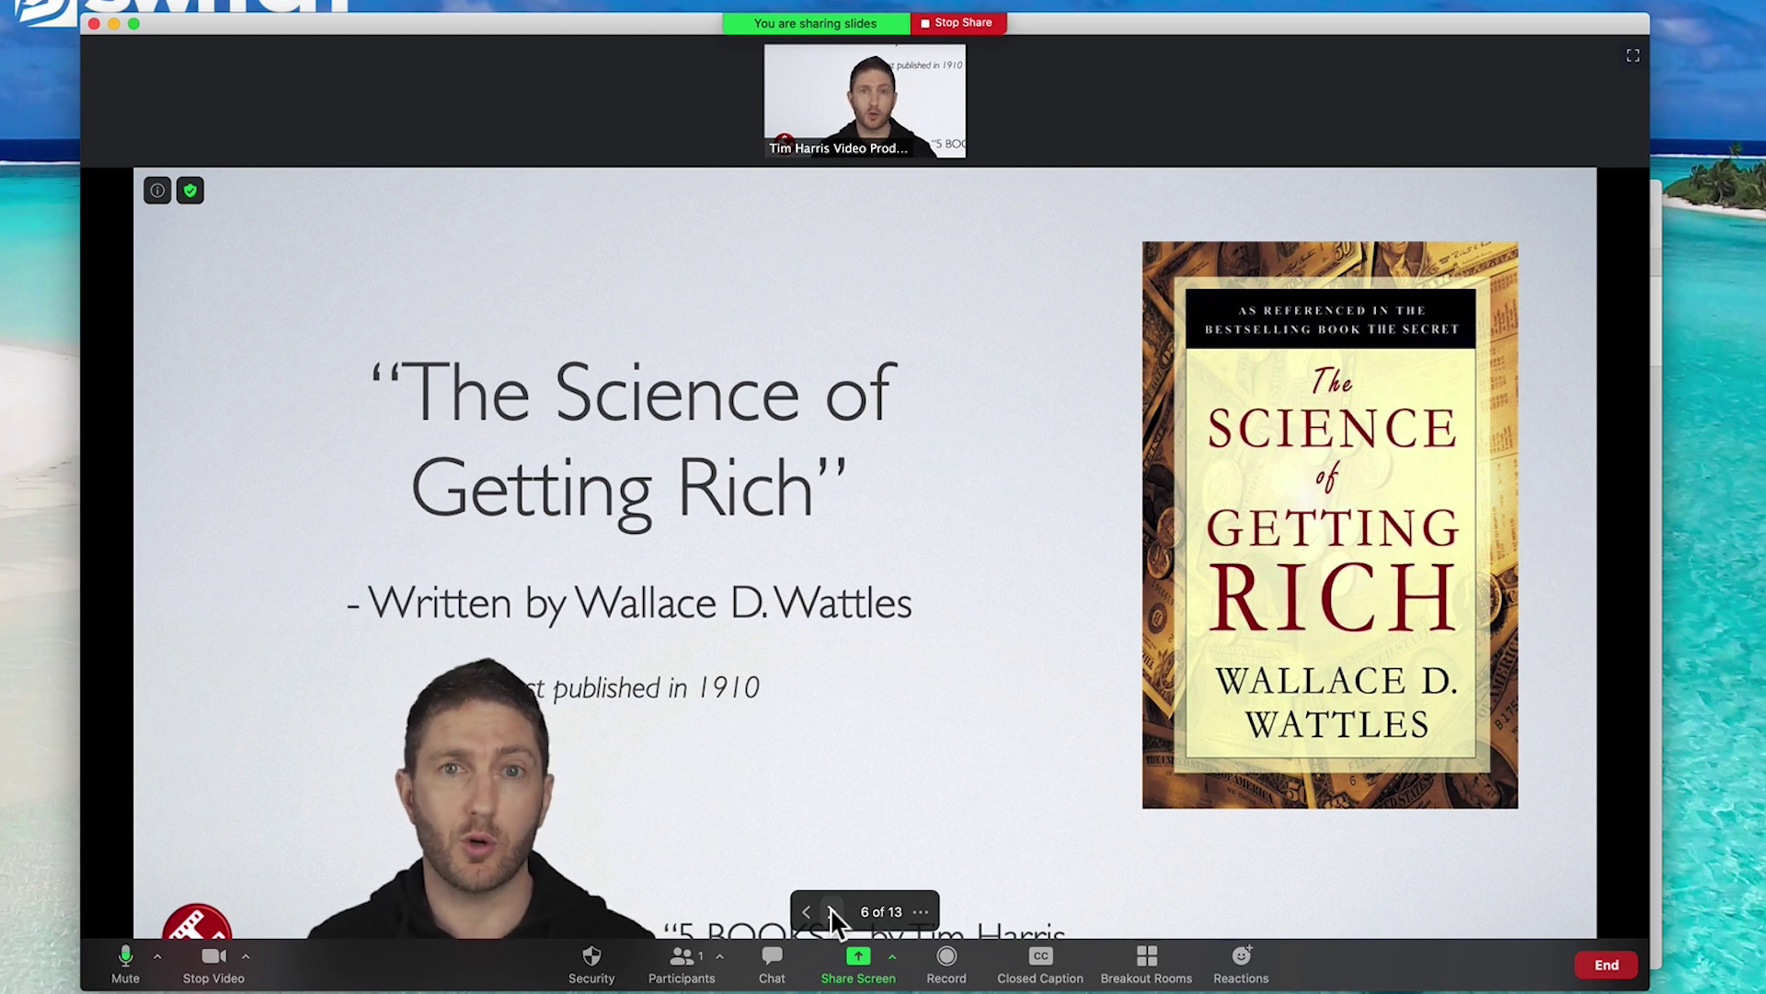
left_click(831, 909)
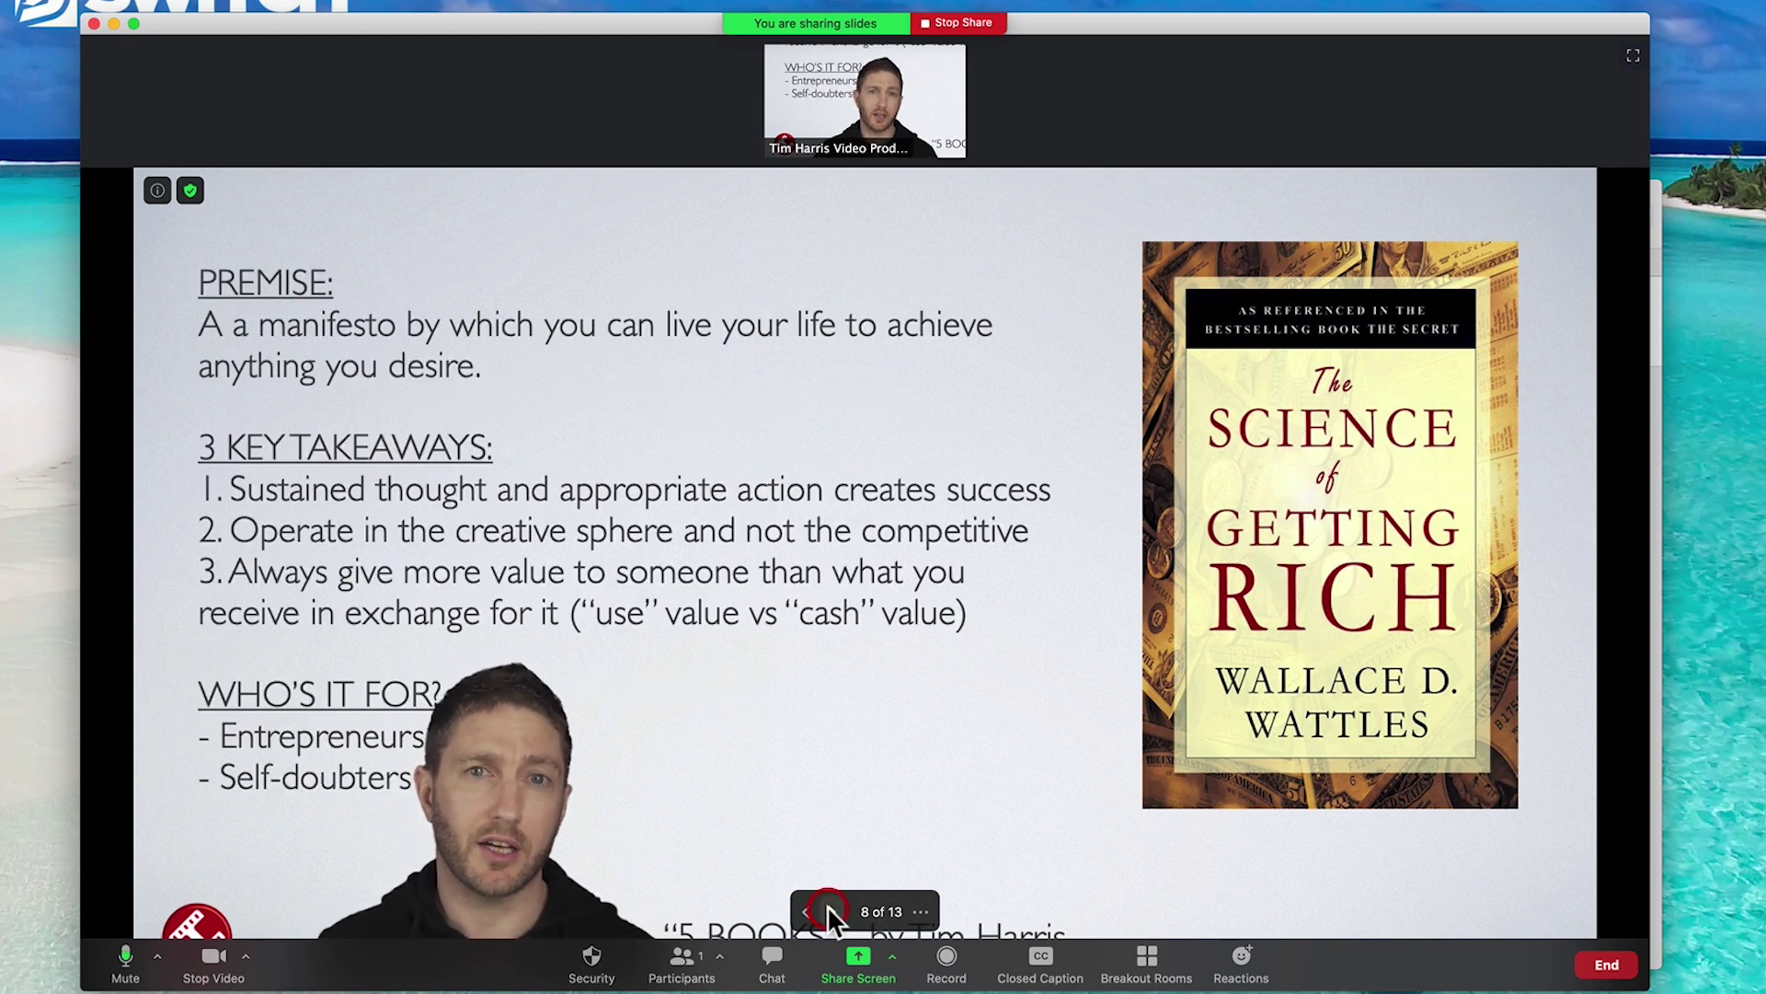
left_click(831, 910)
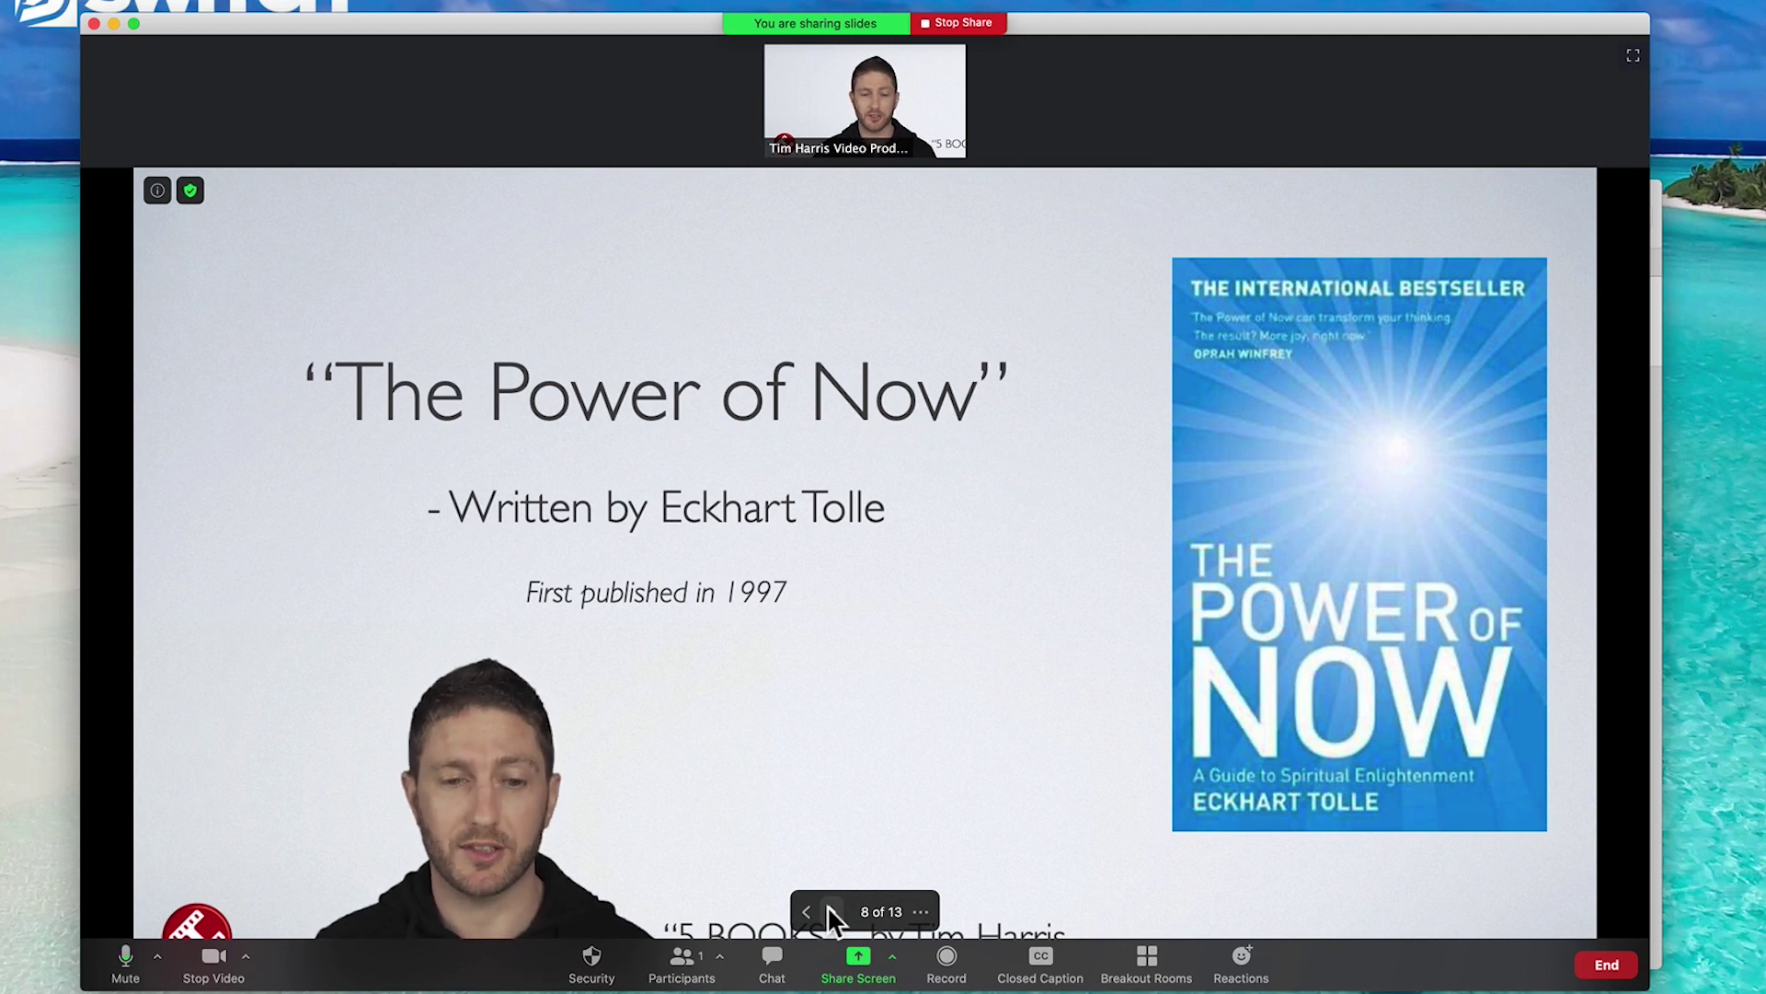
Start recording, then advance four slides past The Power of Habit to slide 12, Atomic Habits.
left_click(948, 958)
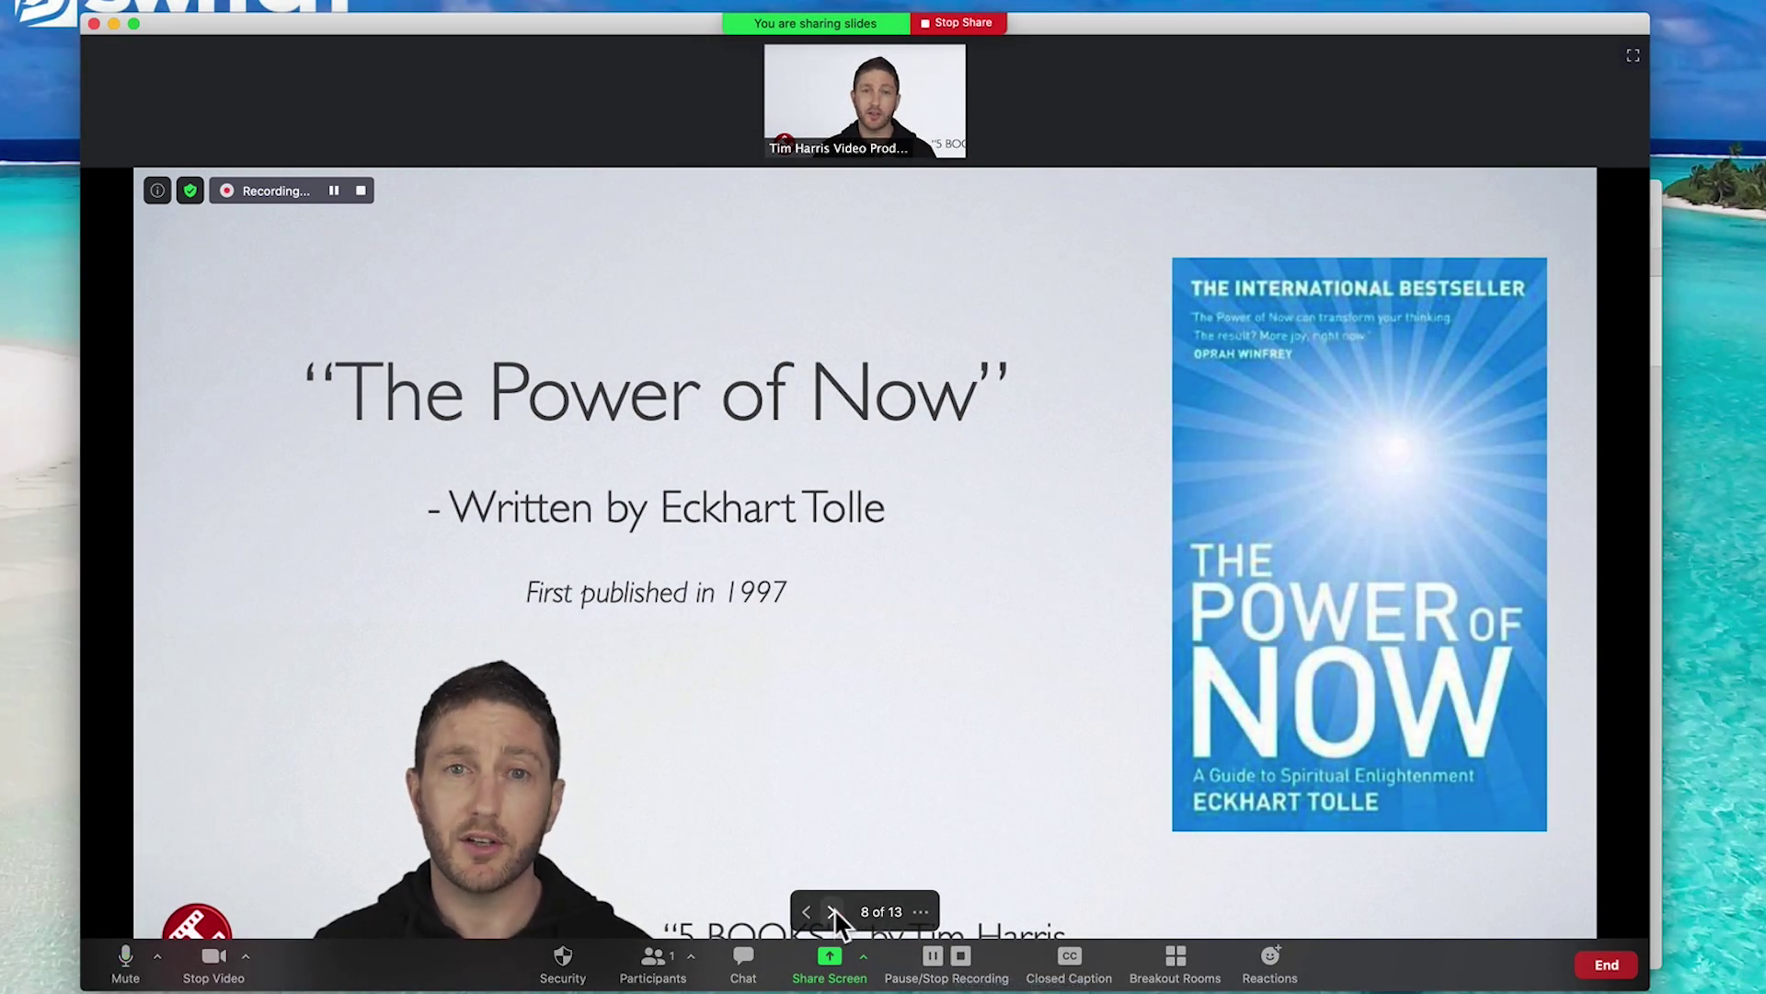
left_click(834, 910)
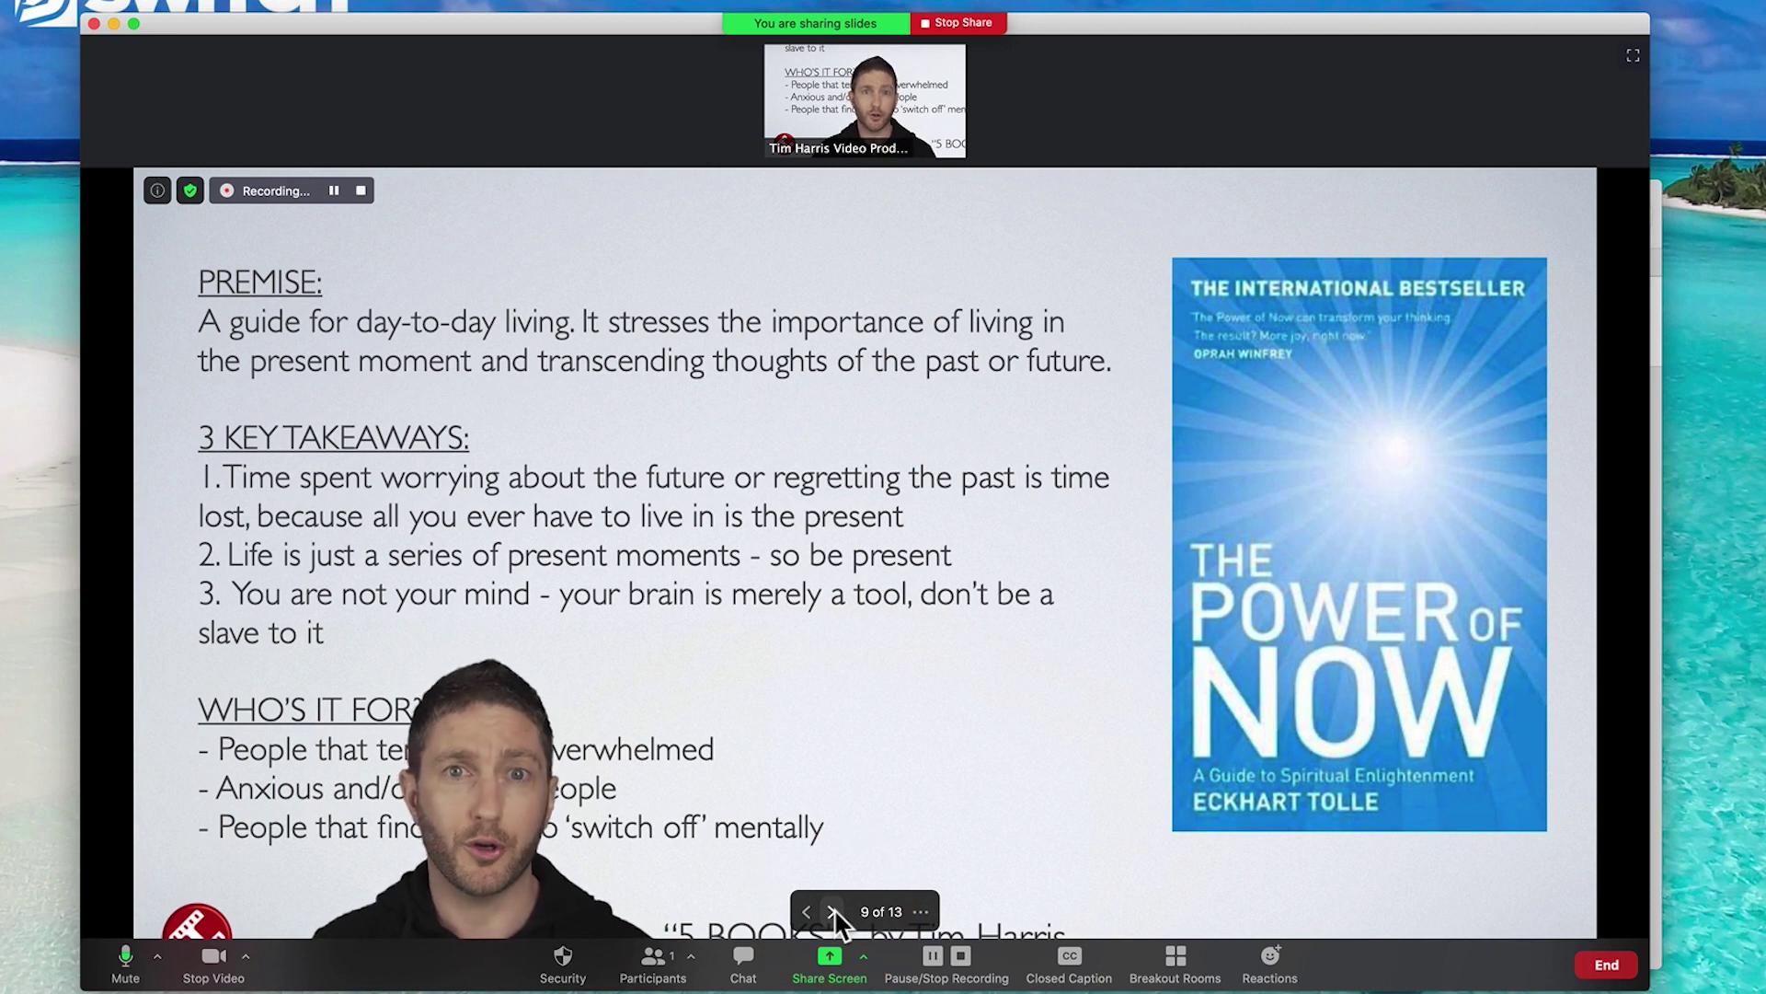
left_click(834, 911)
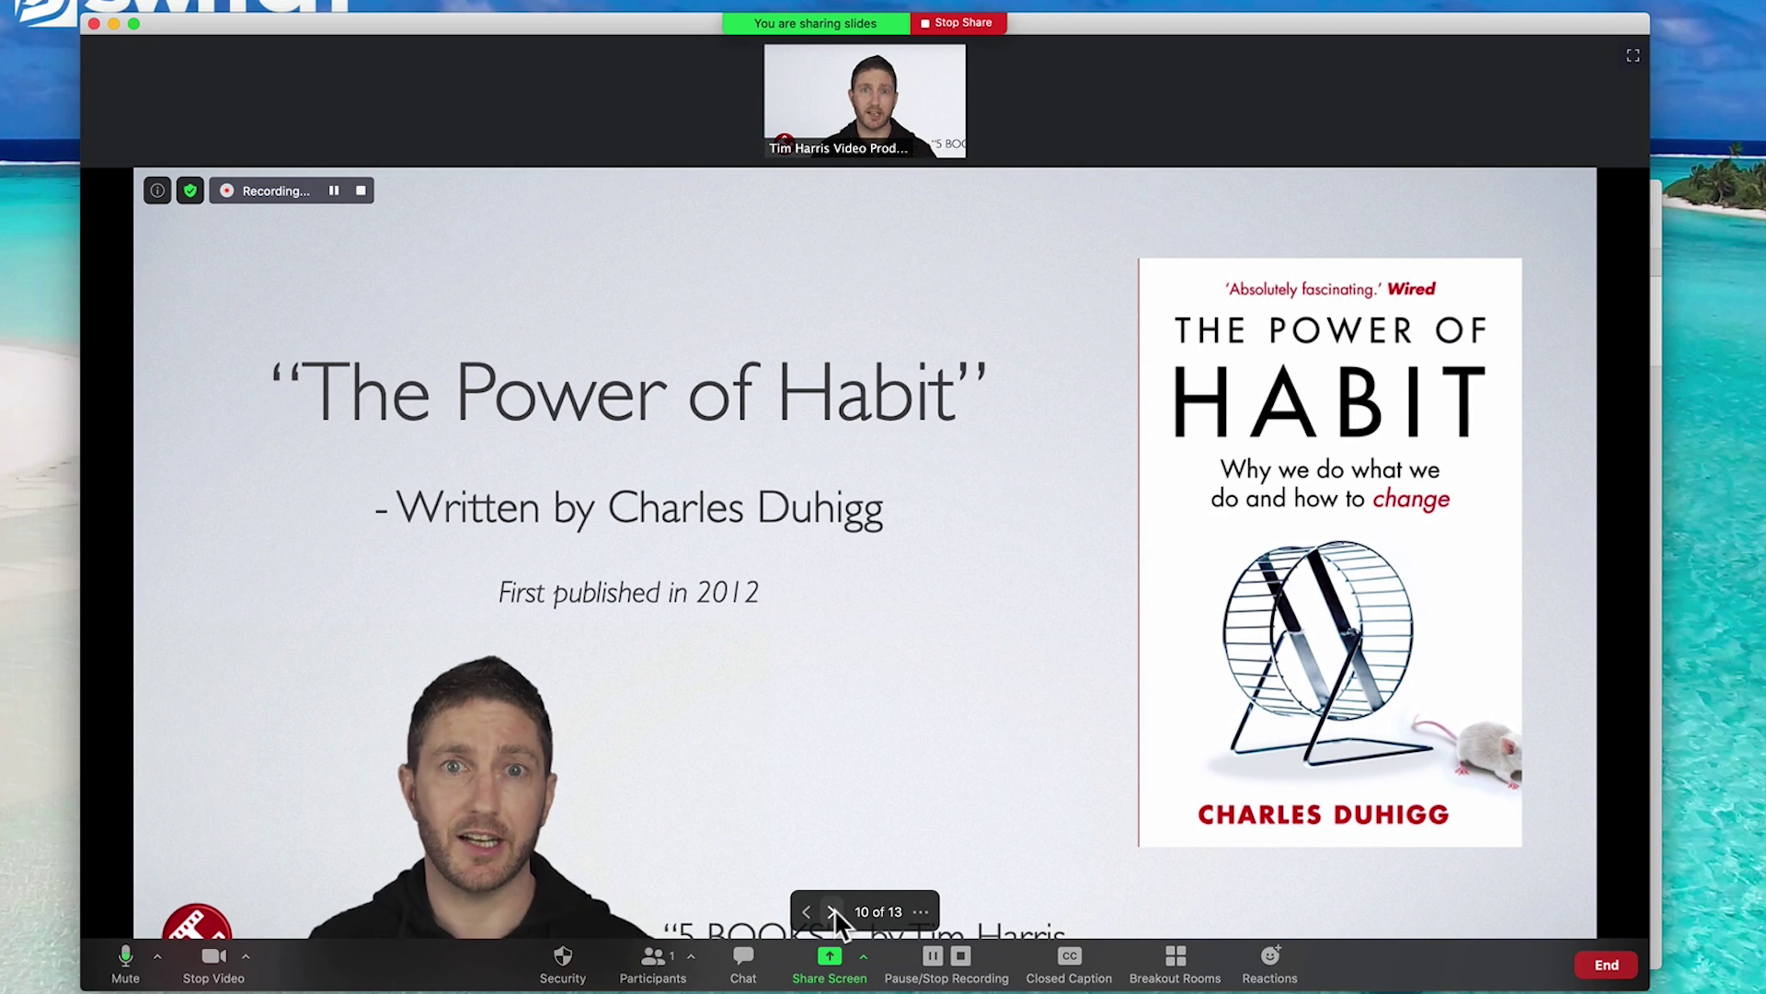
left_click(834, 910)
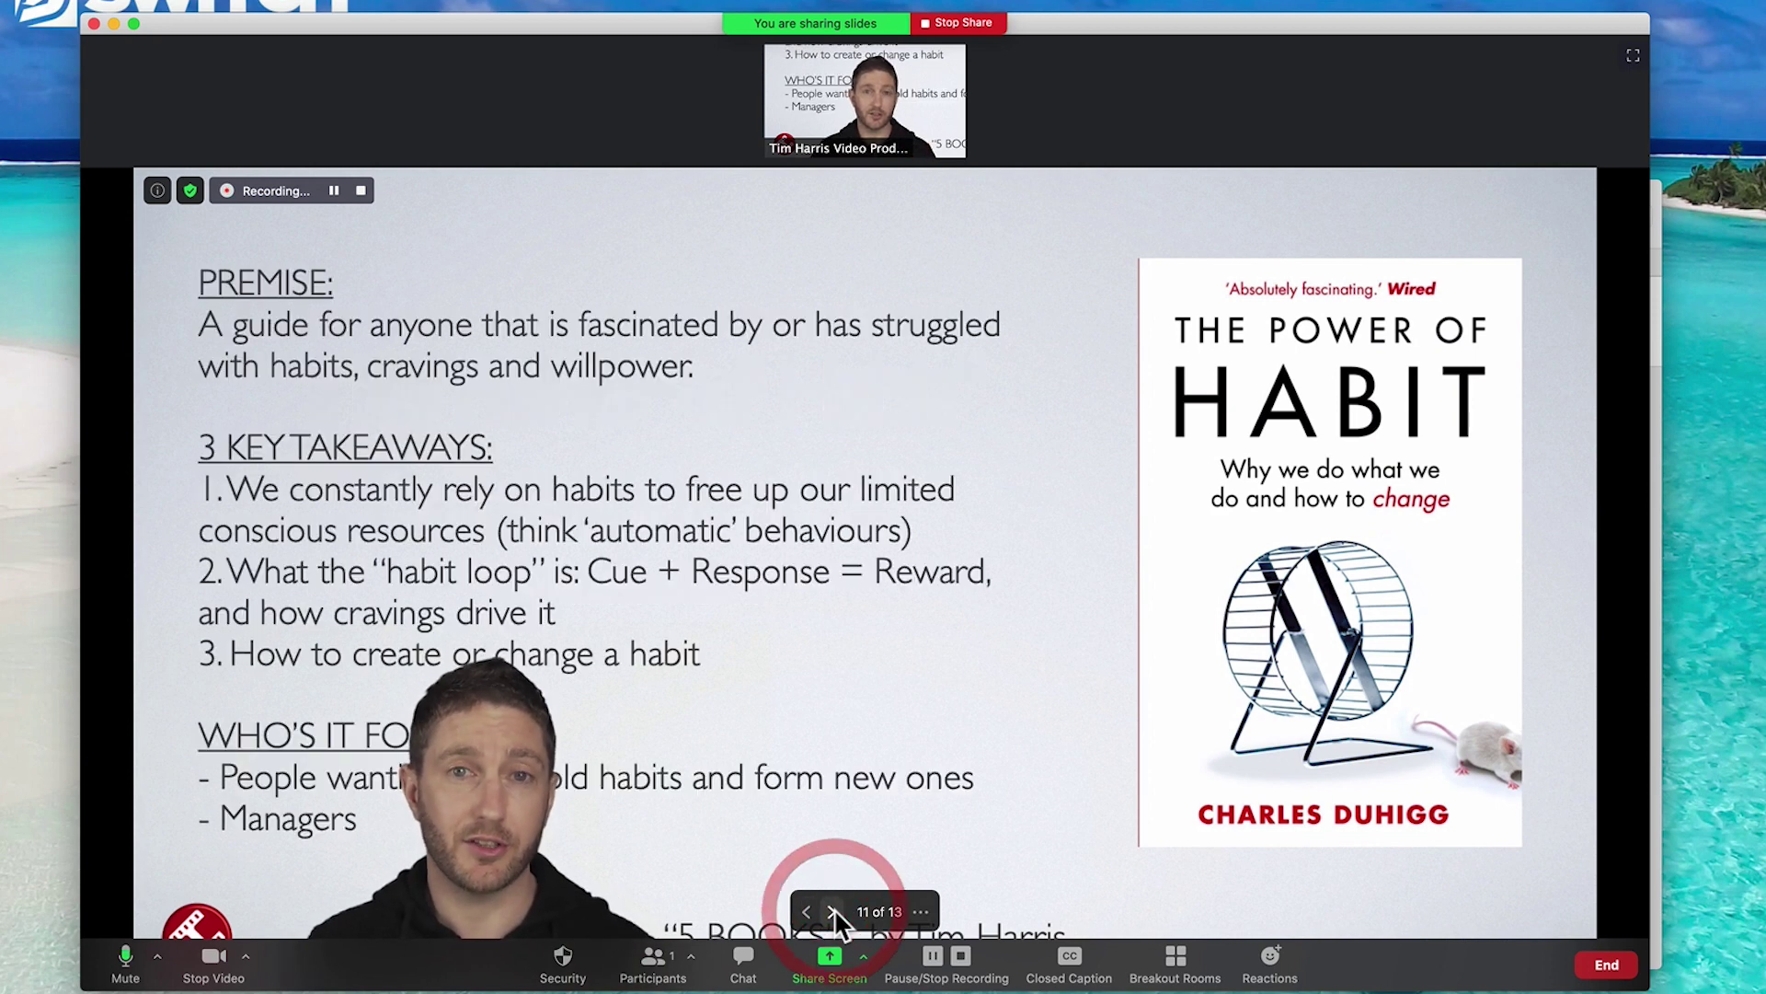
left_click(834, 911)
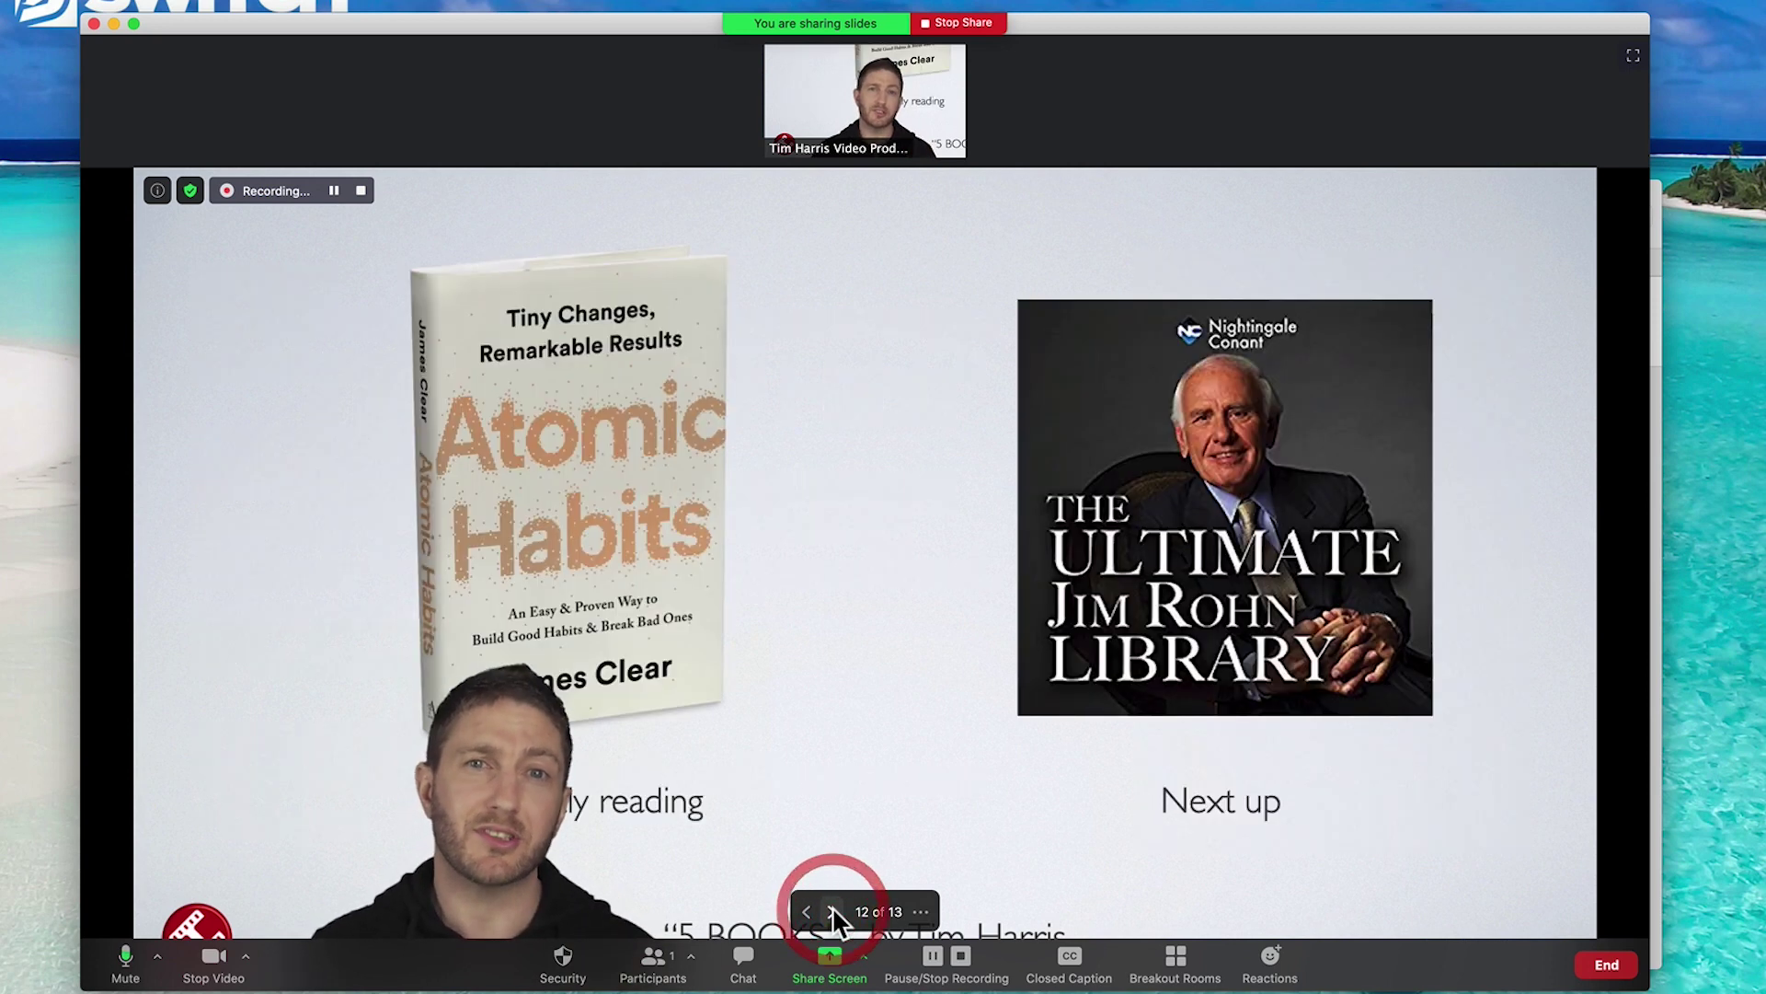